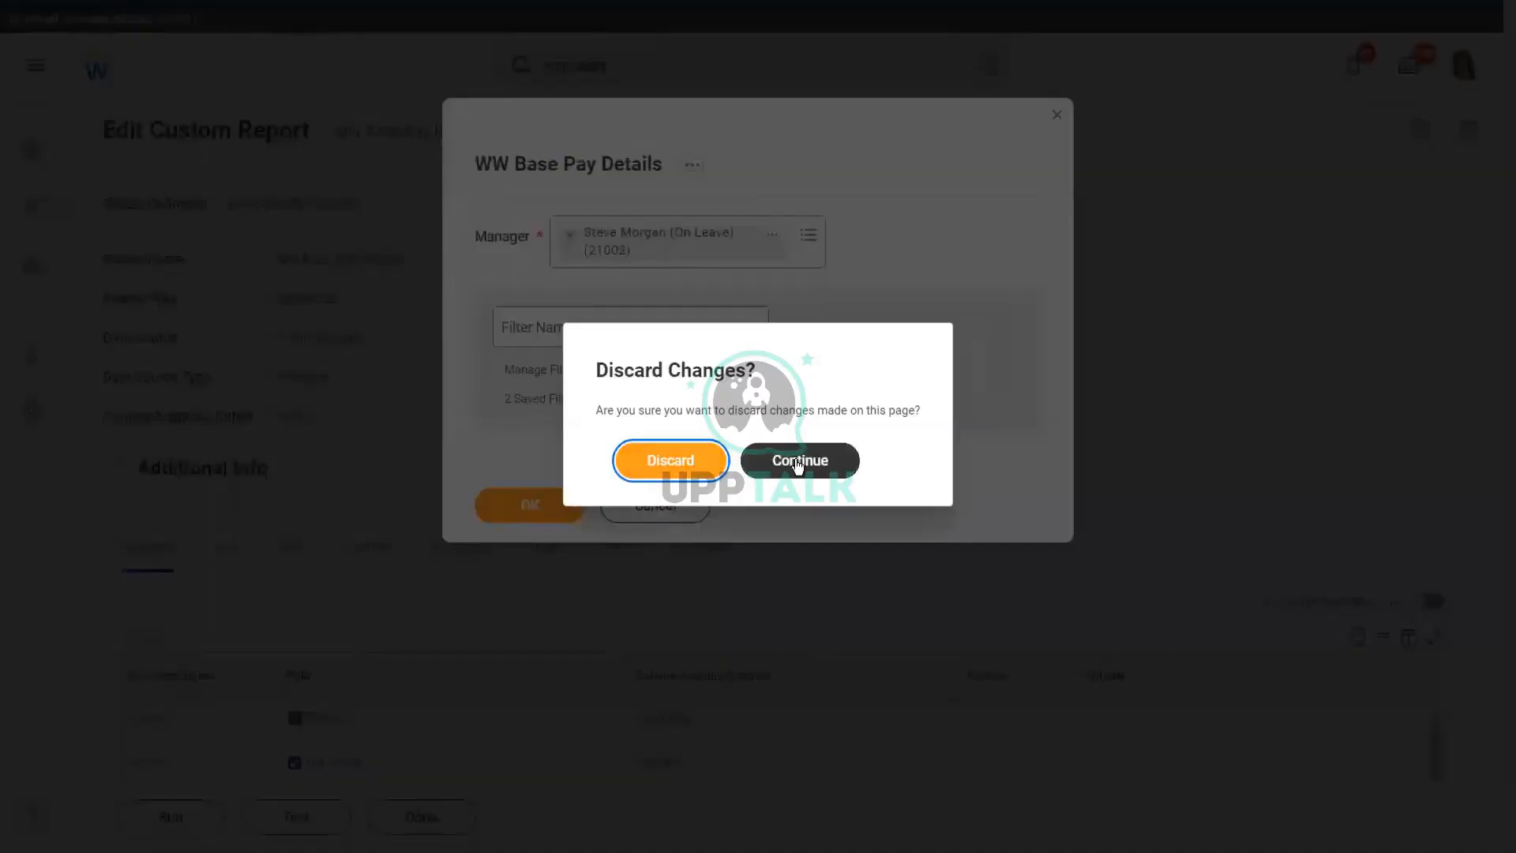
Discard the unsaved prompt changes and run the WW Base Pay Details report from its report definition
{"action": "left_click", "coordinate": [675, 469]}
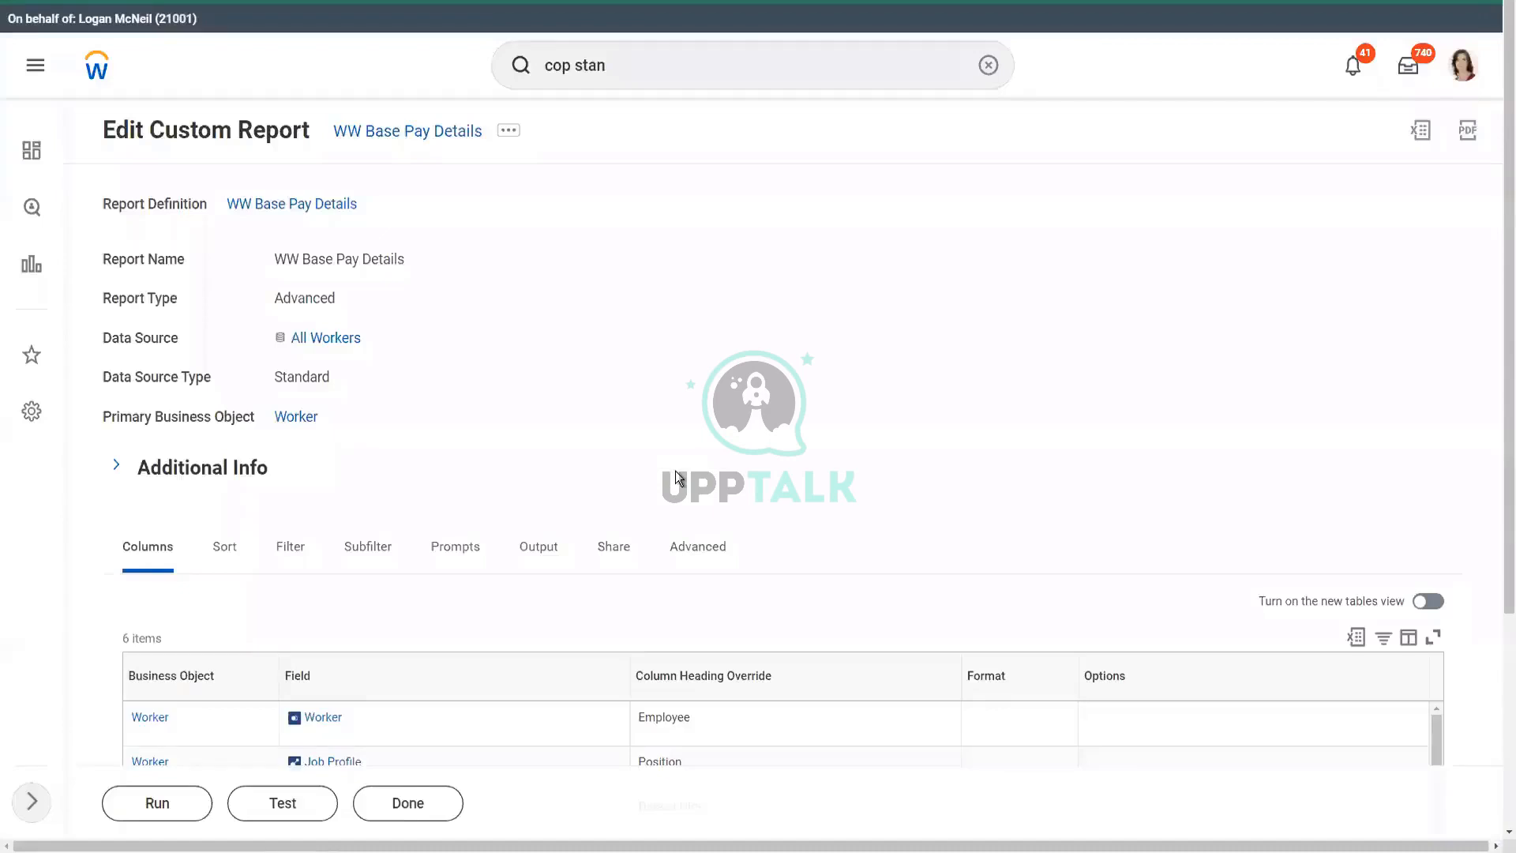
{"action": "left_click", "coordinate": [408, 135]}
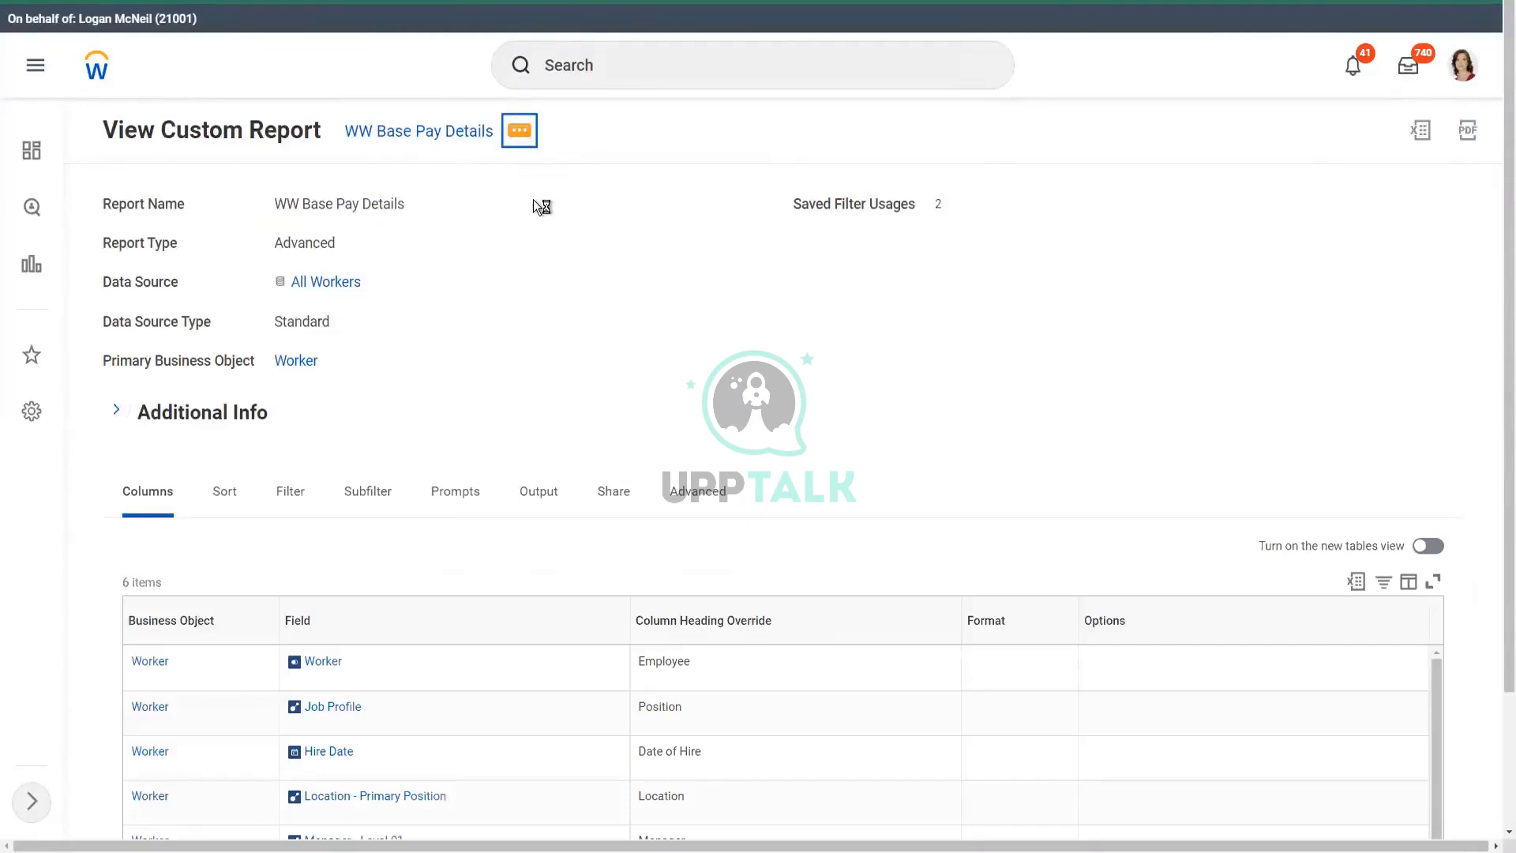
{"action": "mouse_move", "coordinate": [629, 224]}
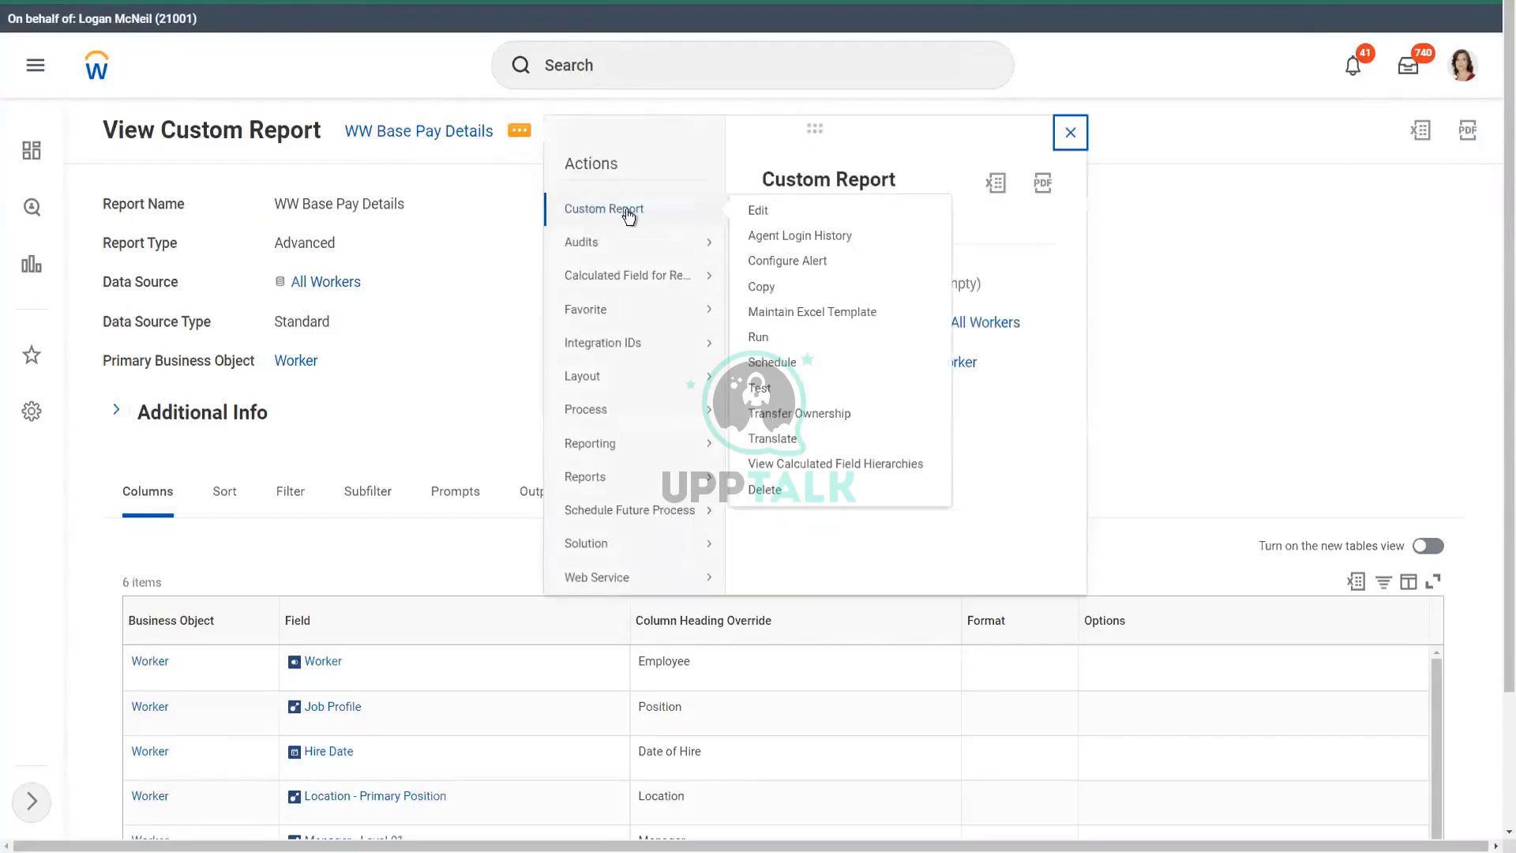
{"action": "left_click", "coordinate": [759, 342]}
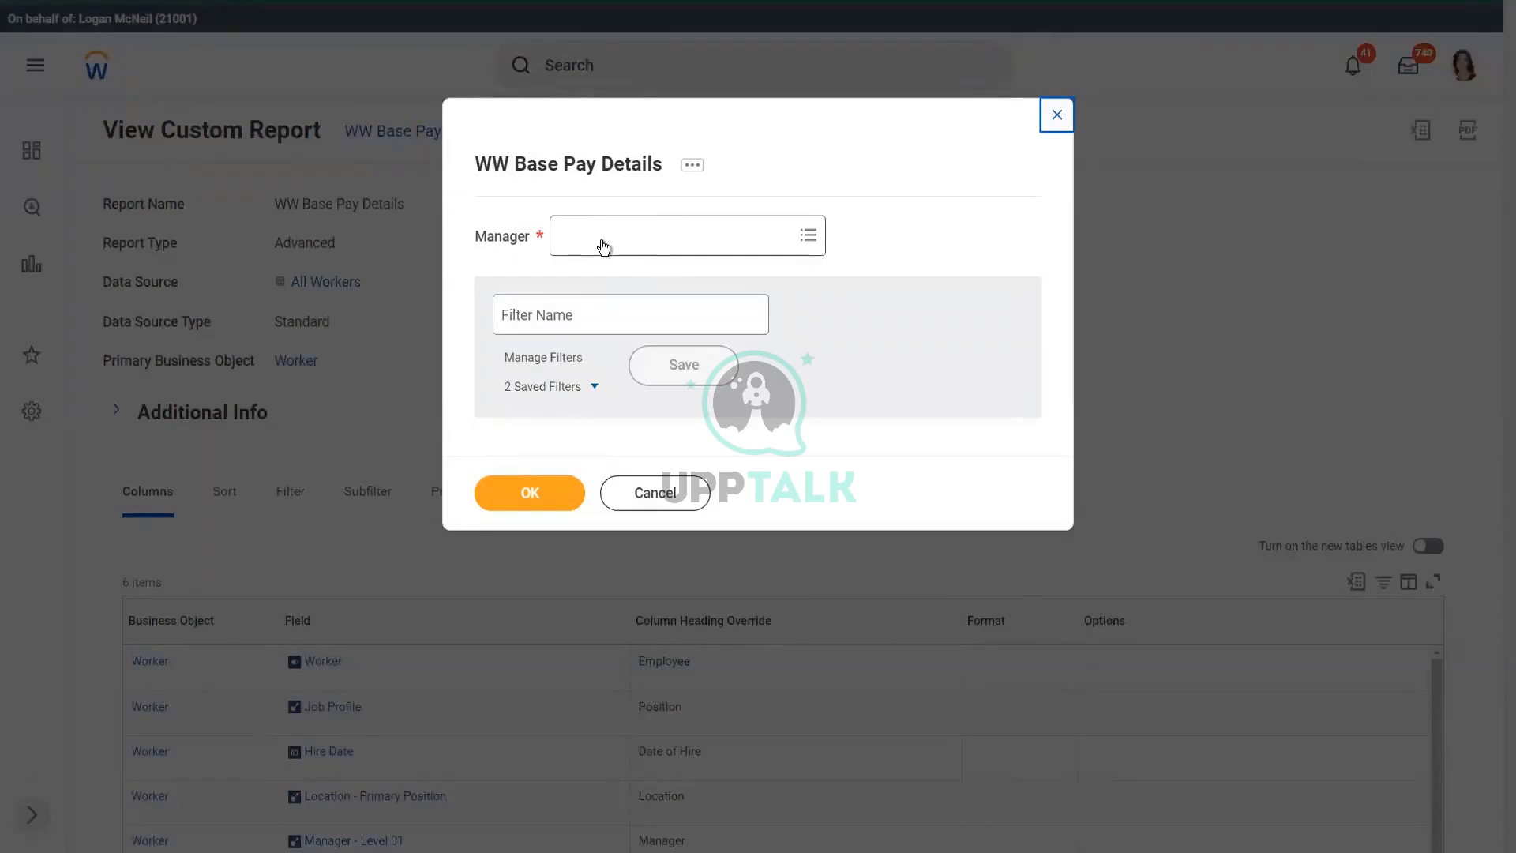
Apply the first saved filter and then the second one to fill the report's Manager prompt
{"action": "left_click", "coordinate": [594, 387]}
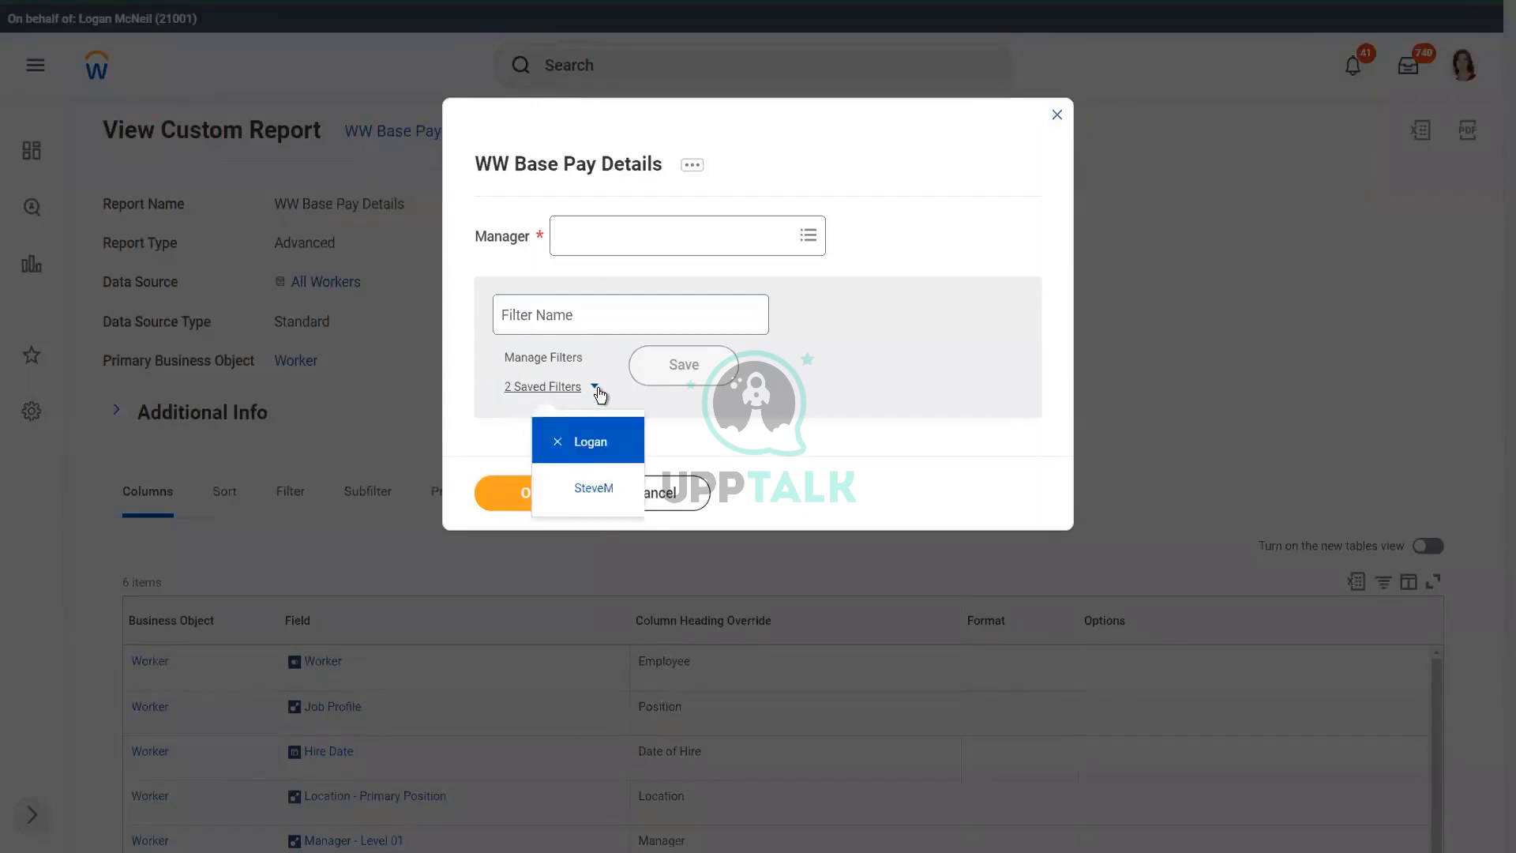
{"action": "left_click", "coordinate": [603, 443]}
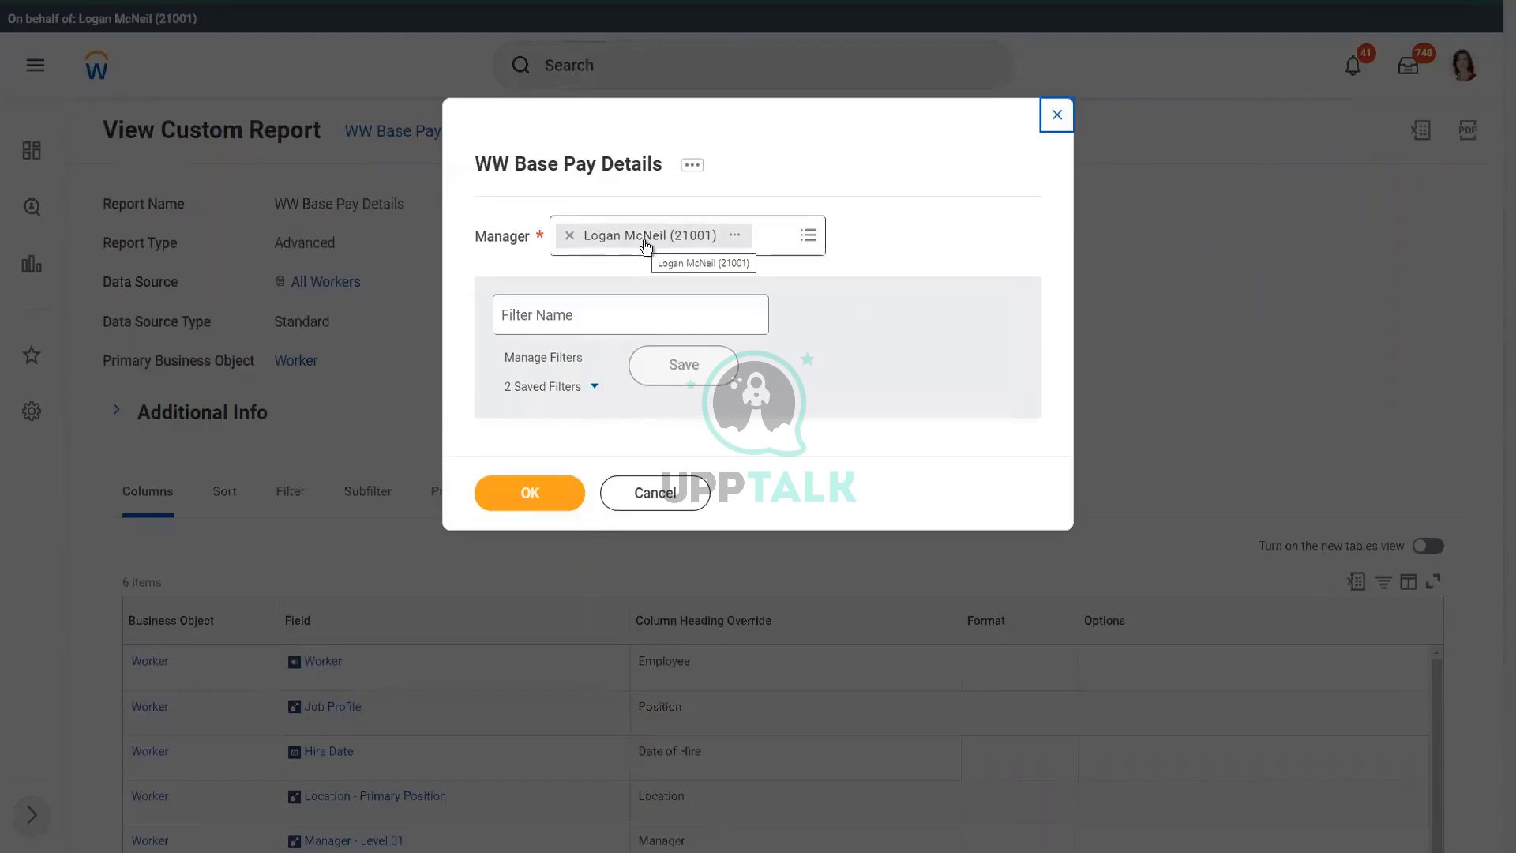
{"action": "left_click", "coordinate": [594, 388]}
{"action": "left_click", "coordinate": [594, 487]}
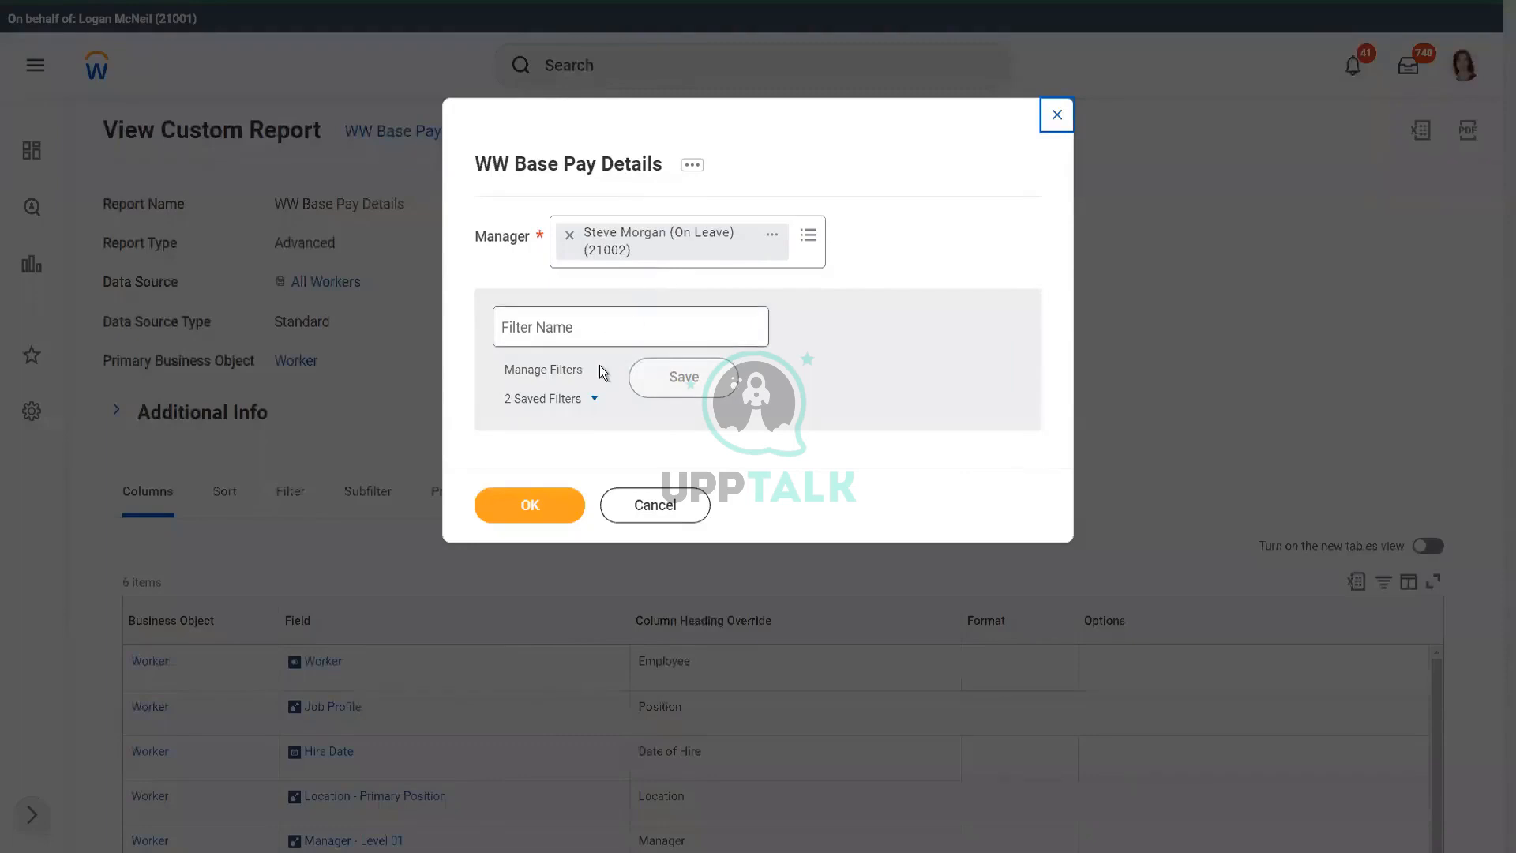
Load the first saved filter into the Manager prompt and run the WW Base Pay Details report with it
{"action": "left_click", "coordinate": [596, 405]}
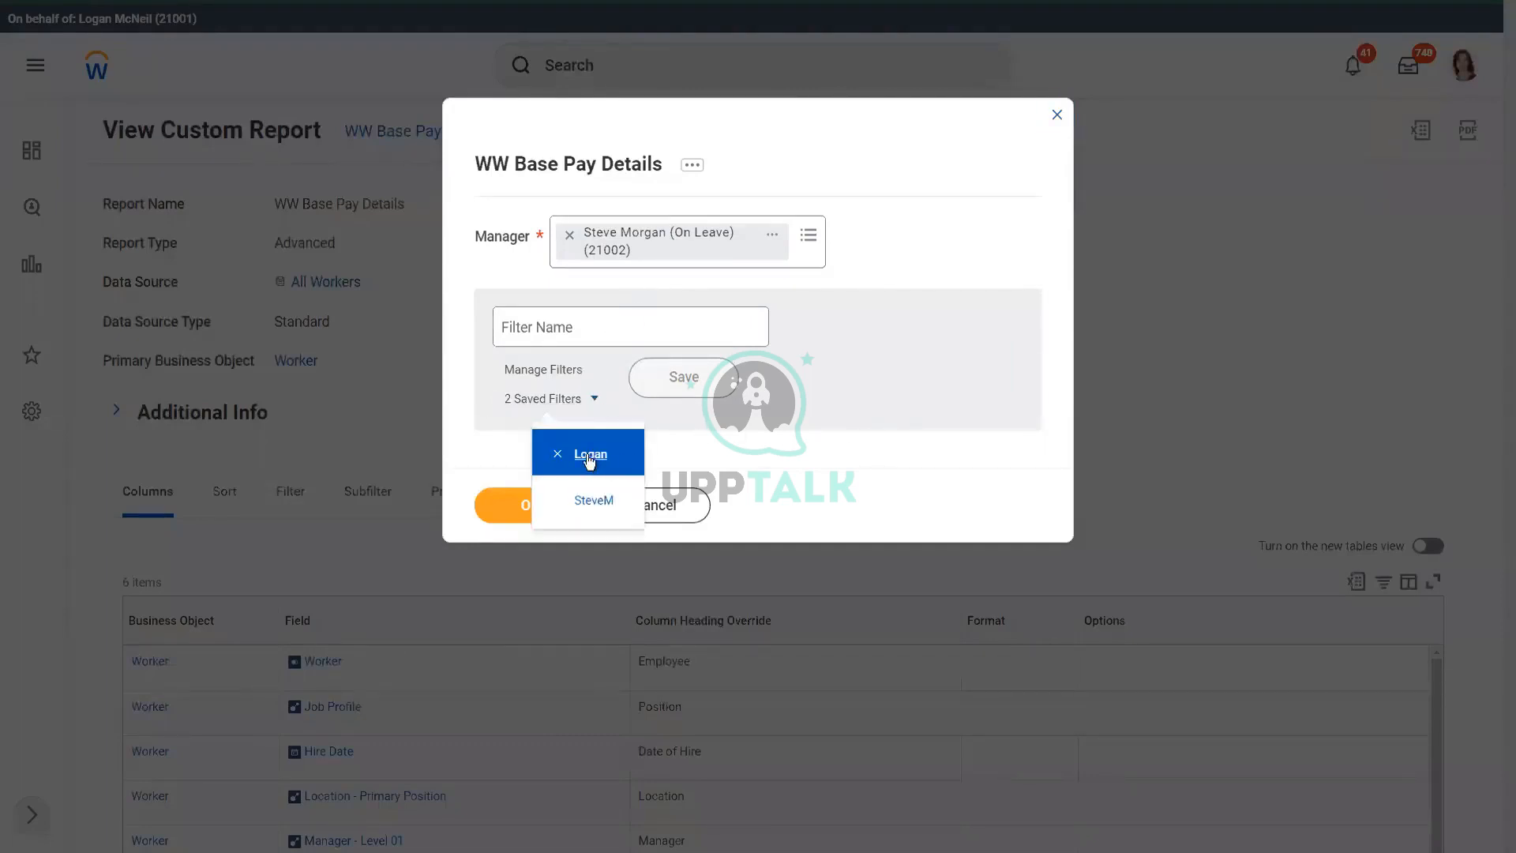
{"action": "left_click", "coordinate": [841, 369]}
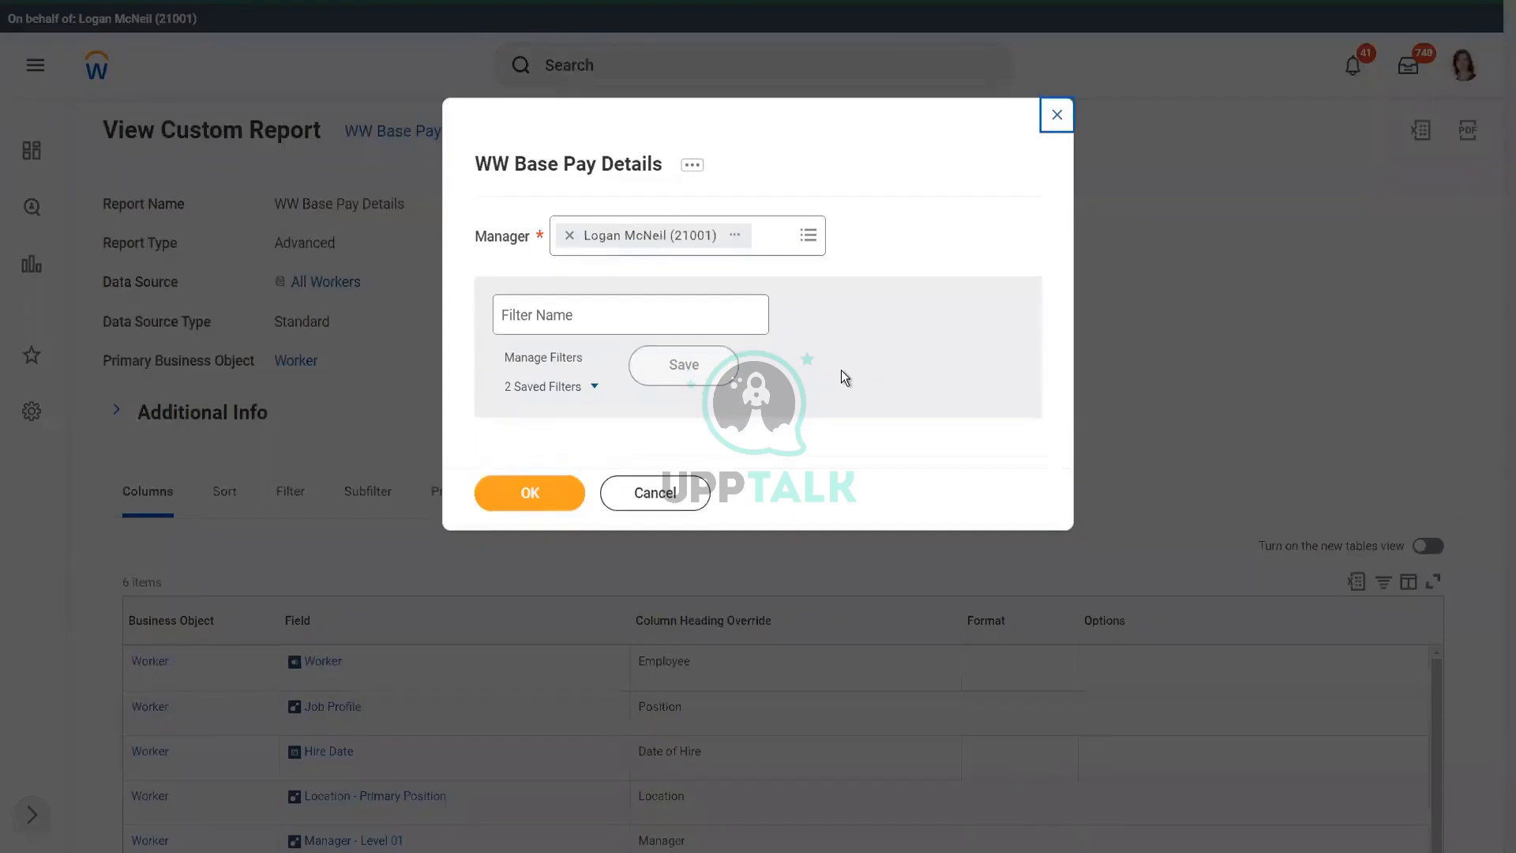
{"action": "left_click", "coordinate": [506, 491]}
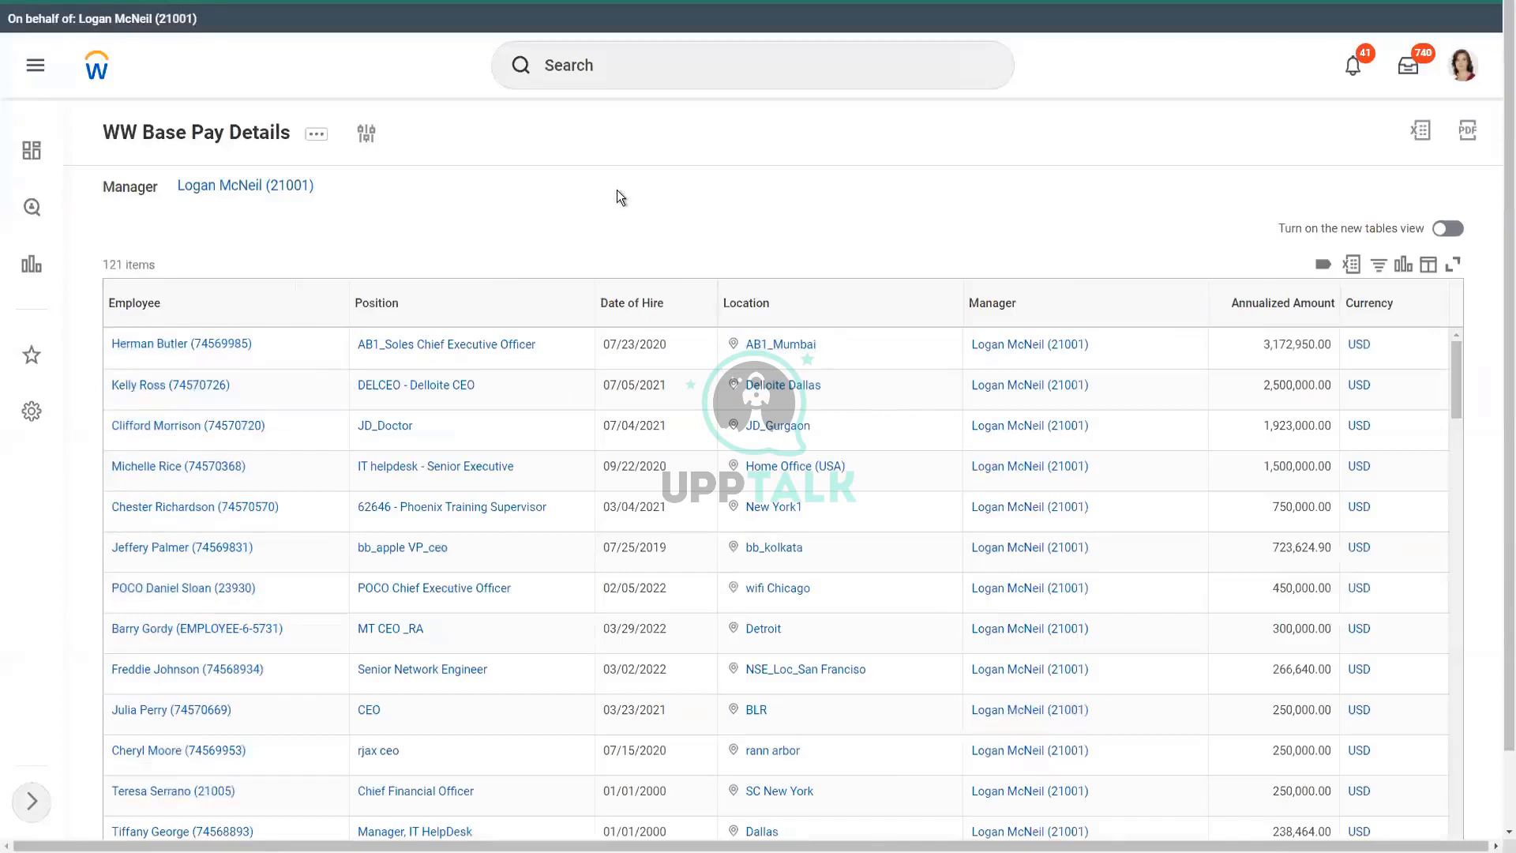
{"action": "left_click", "coordinate": [315, 135]}
{"action": "mouse_move", "coordinate": [412, 223]}
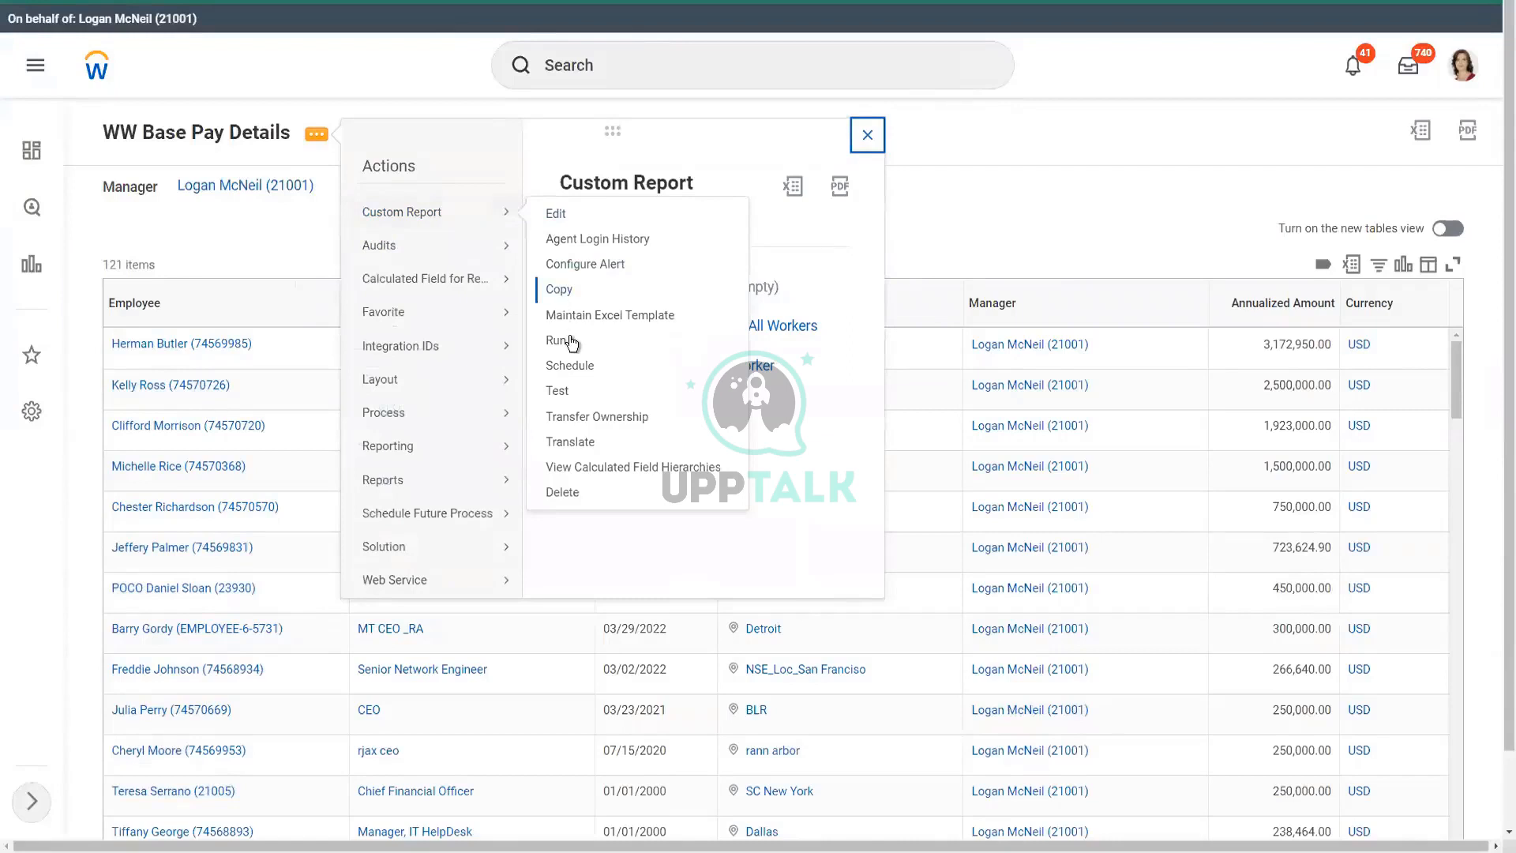
{"action": "left_click", "coordinate": [1076, 224]}
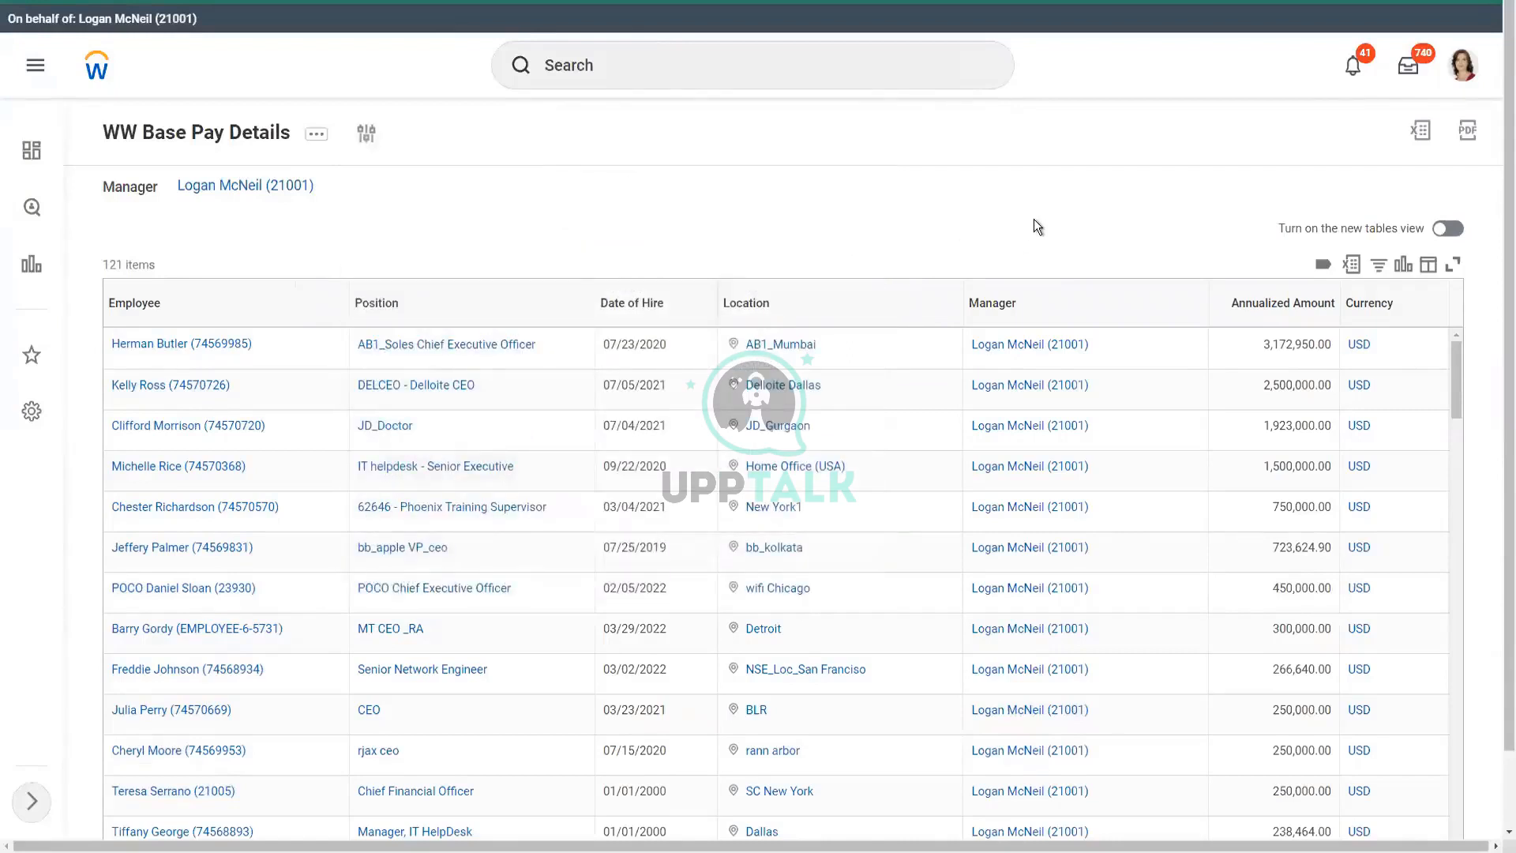
Search for the customer invoices report and open Find Customer Invoices (Do Not Use)
{"action": "left_click", "coordinate": [616, 72]}
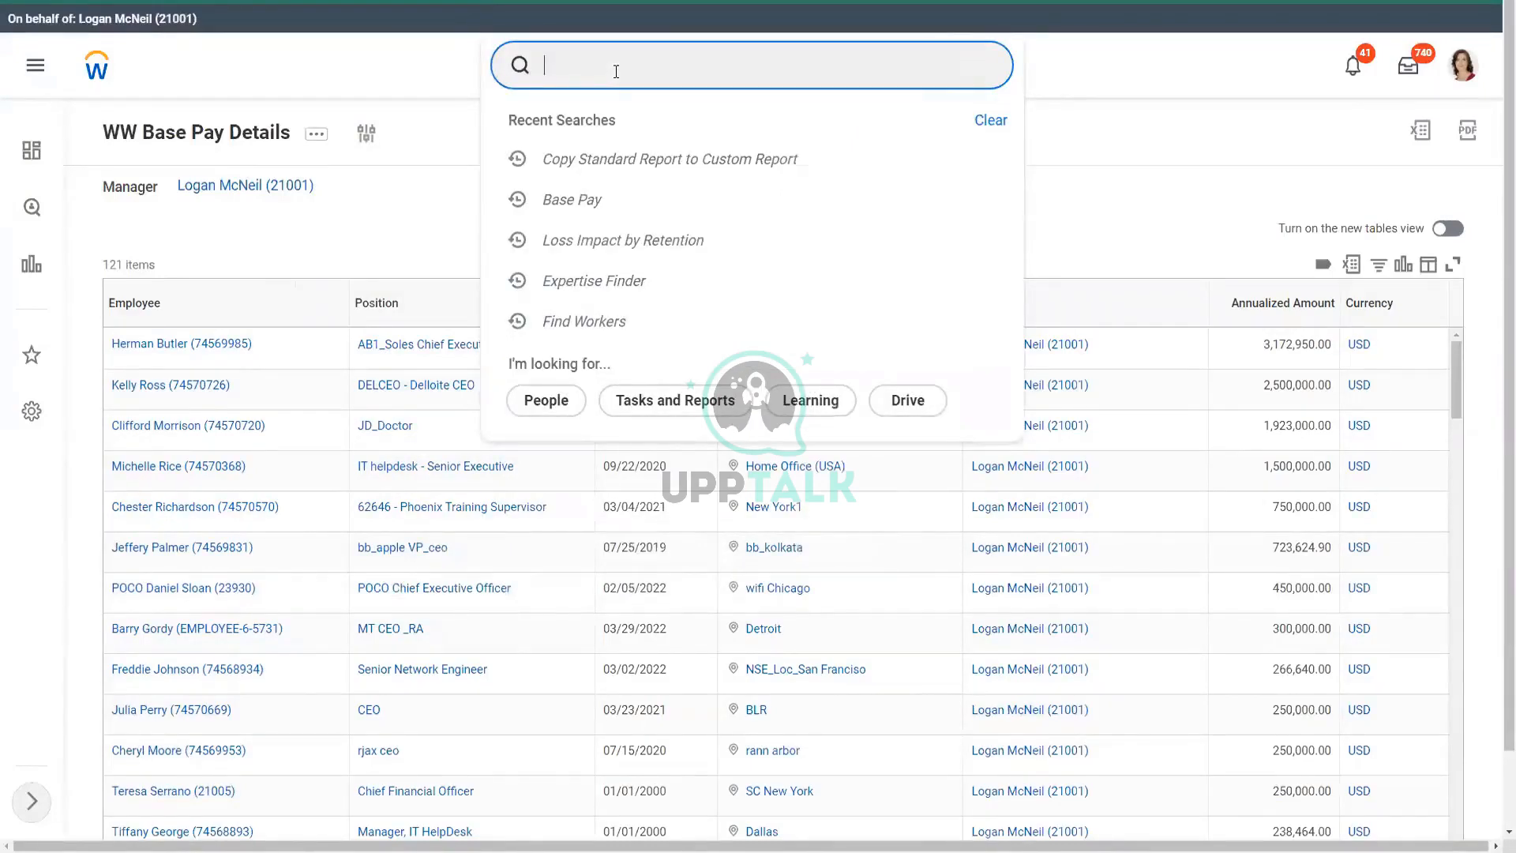
{"action": "type", "text": "finc cus"}
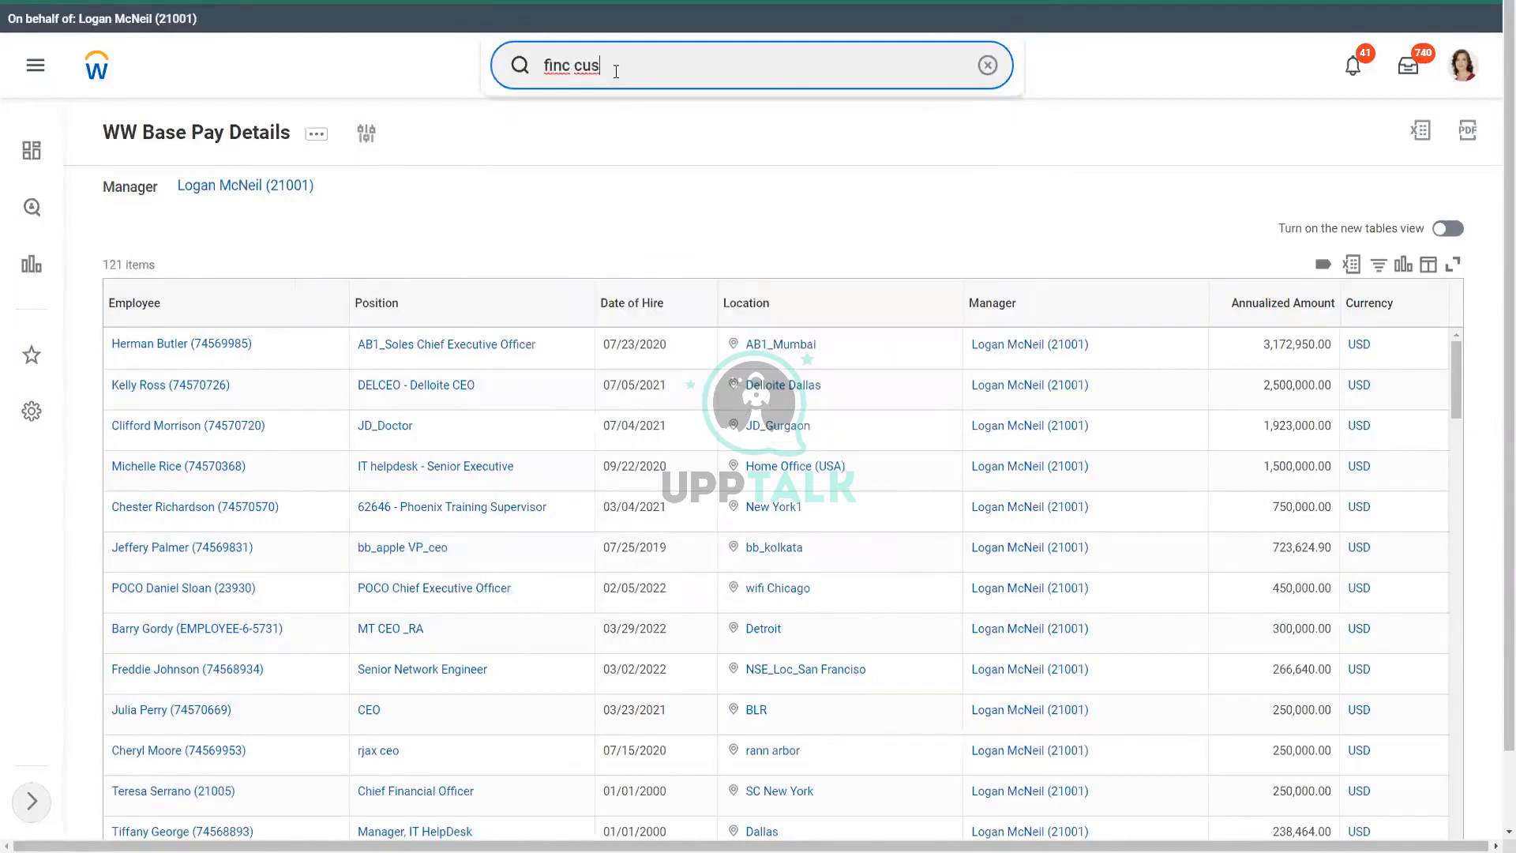
{"action": "type", "text": "tomer invoices"}
{"action": "key", "text": "BackSpace"}
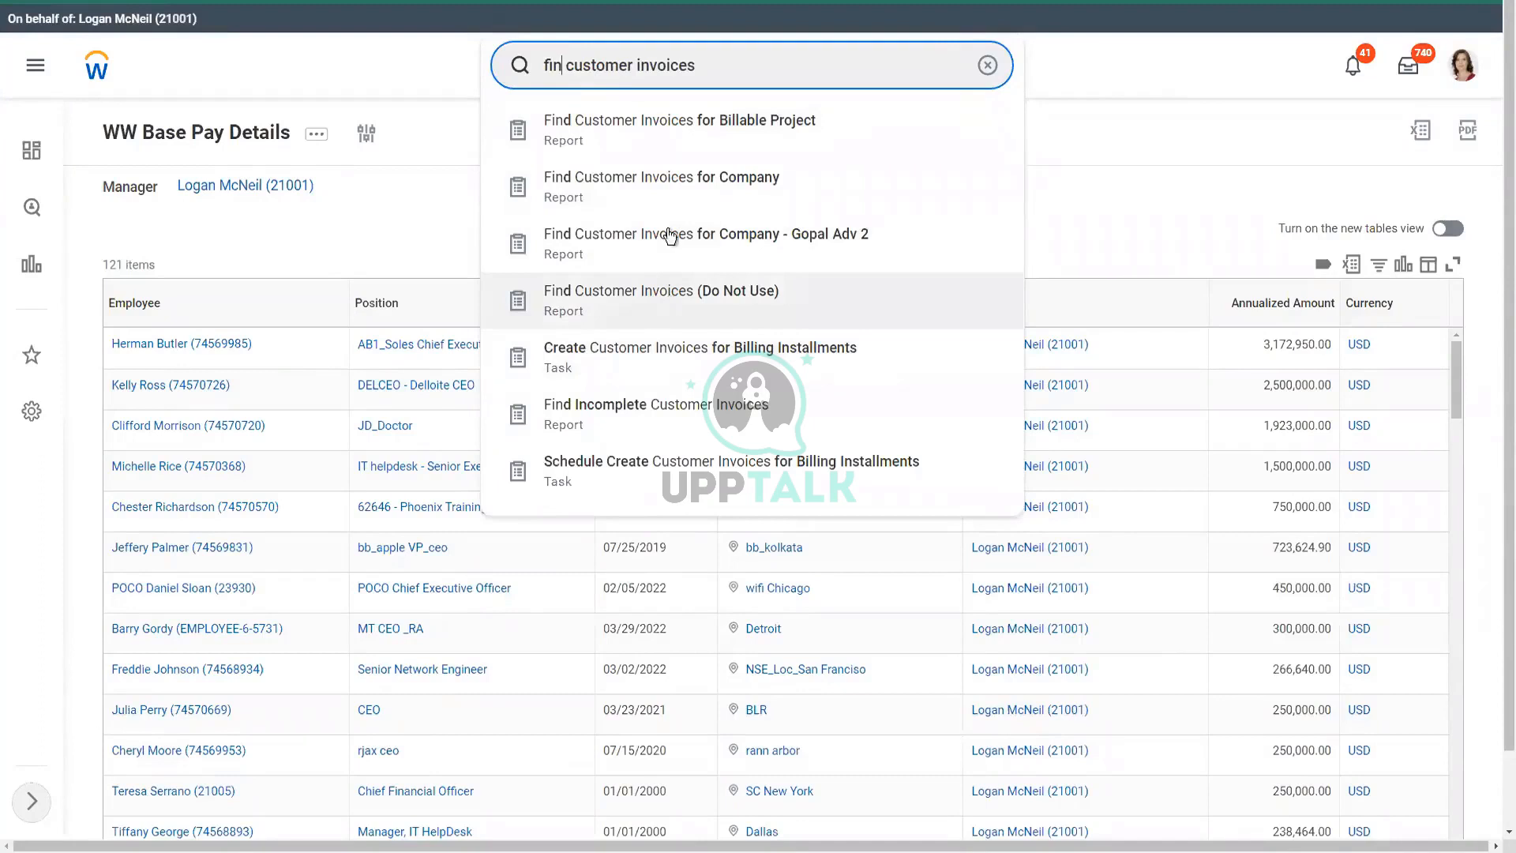
{"action": "left_click", "coordinate": [662, 305]}
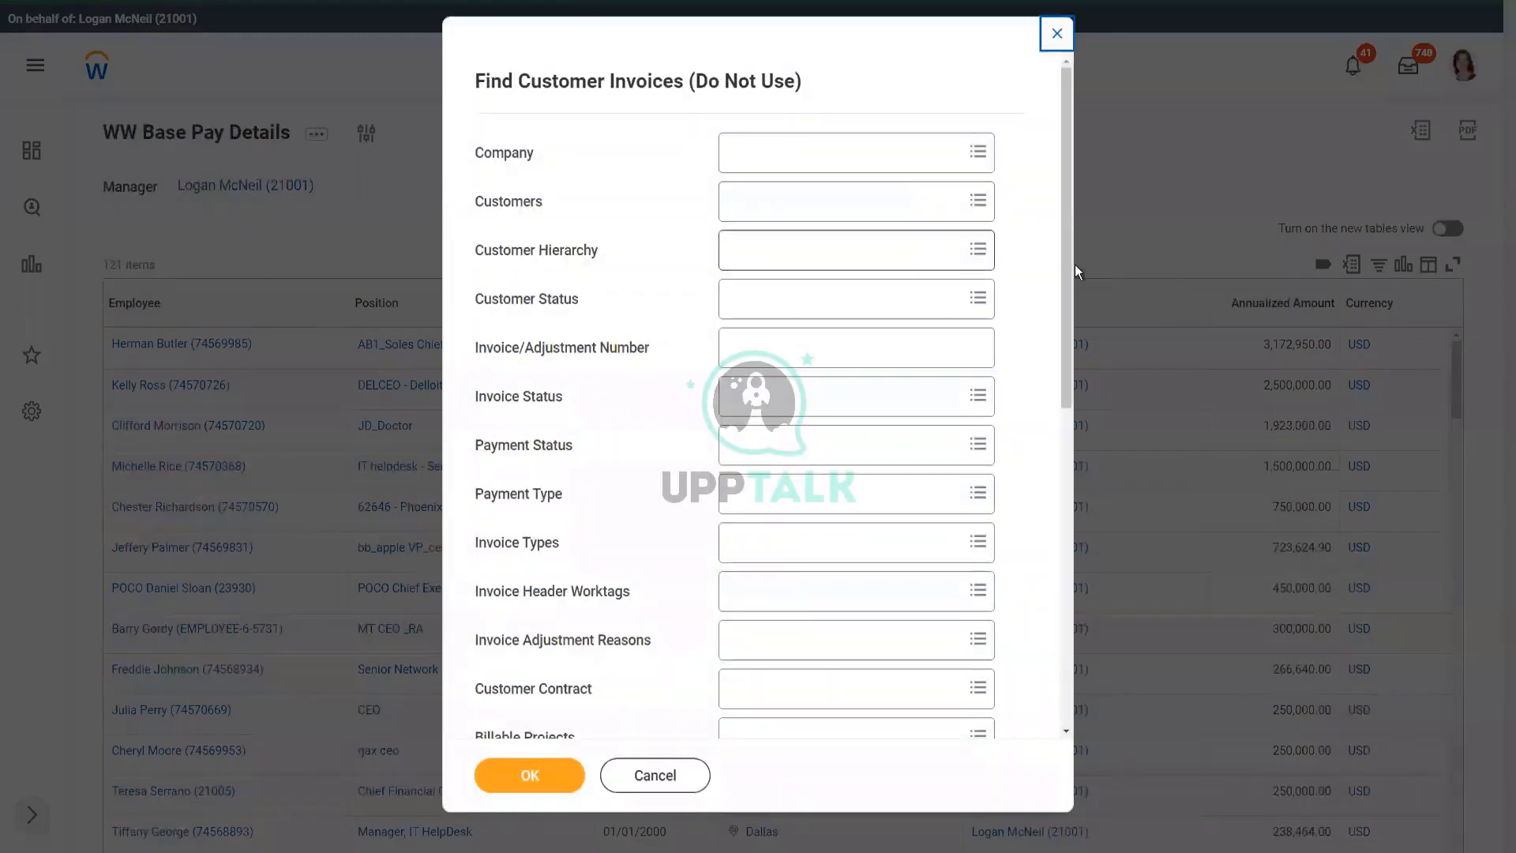
Examine the prompt fields and saved-filter area of Find Customer Invoices (Do Not Use), and cancel without running it
{"action": "mouse_move", "coordinate": [1063, 305]}
{"action": "left_mouse_down"}
{"action": "mouse_move", "coordinate": [1074, 627]}
{"action": "mouse_move", "coordinate": [1064, 286]}
{"action": "left_mouse_up"}
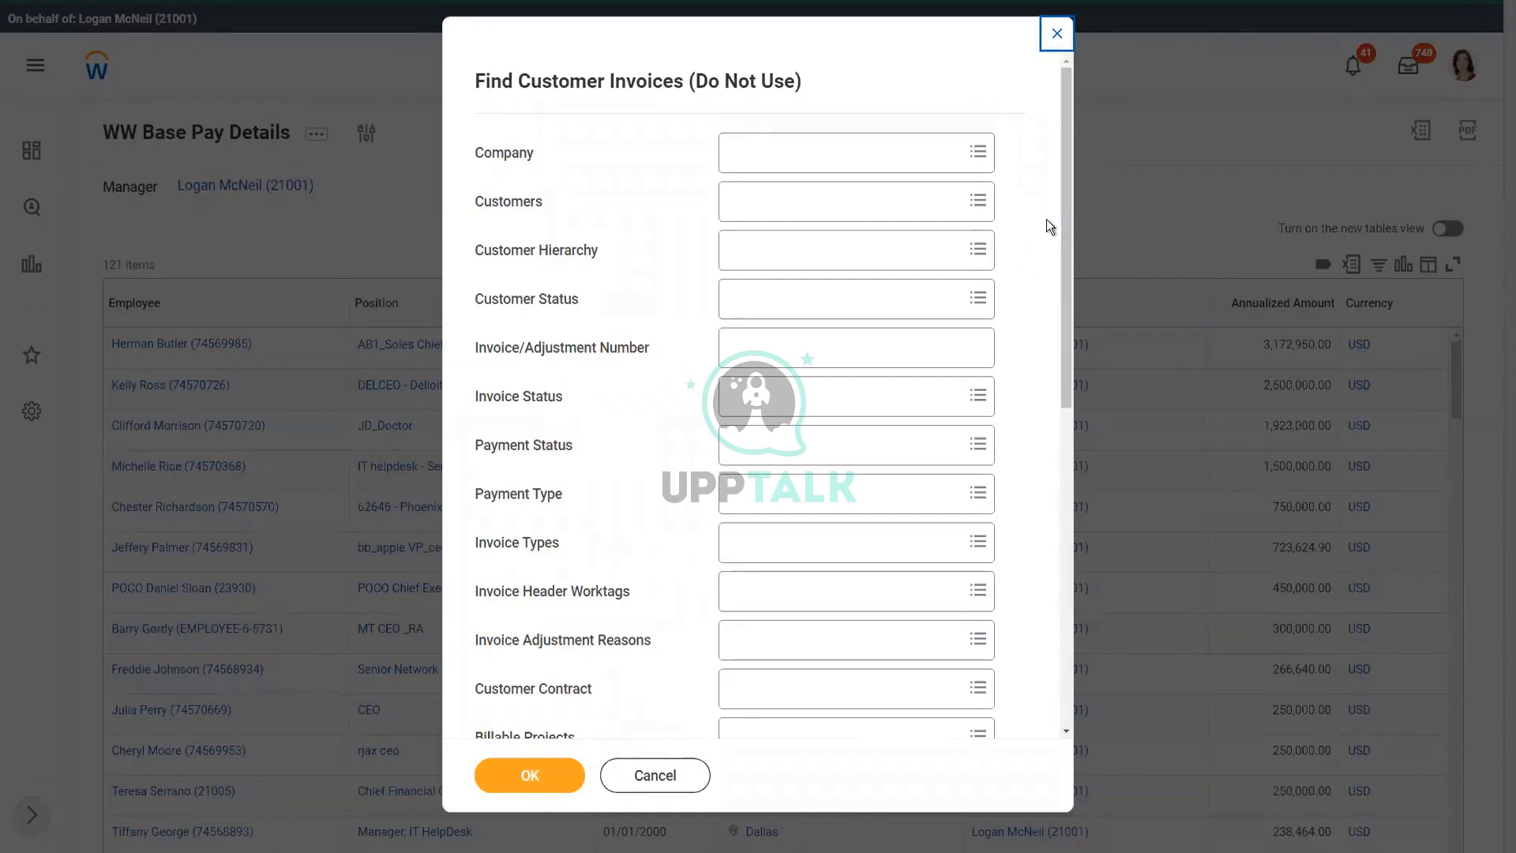
{"action": "left_click_drag", "start_coordinate": [1069, 229], "coordinate": [1067, 254]}
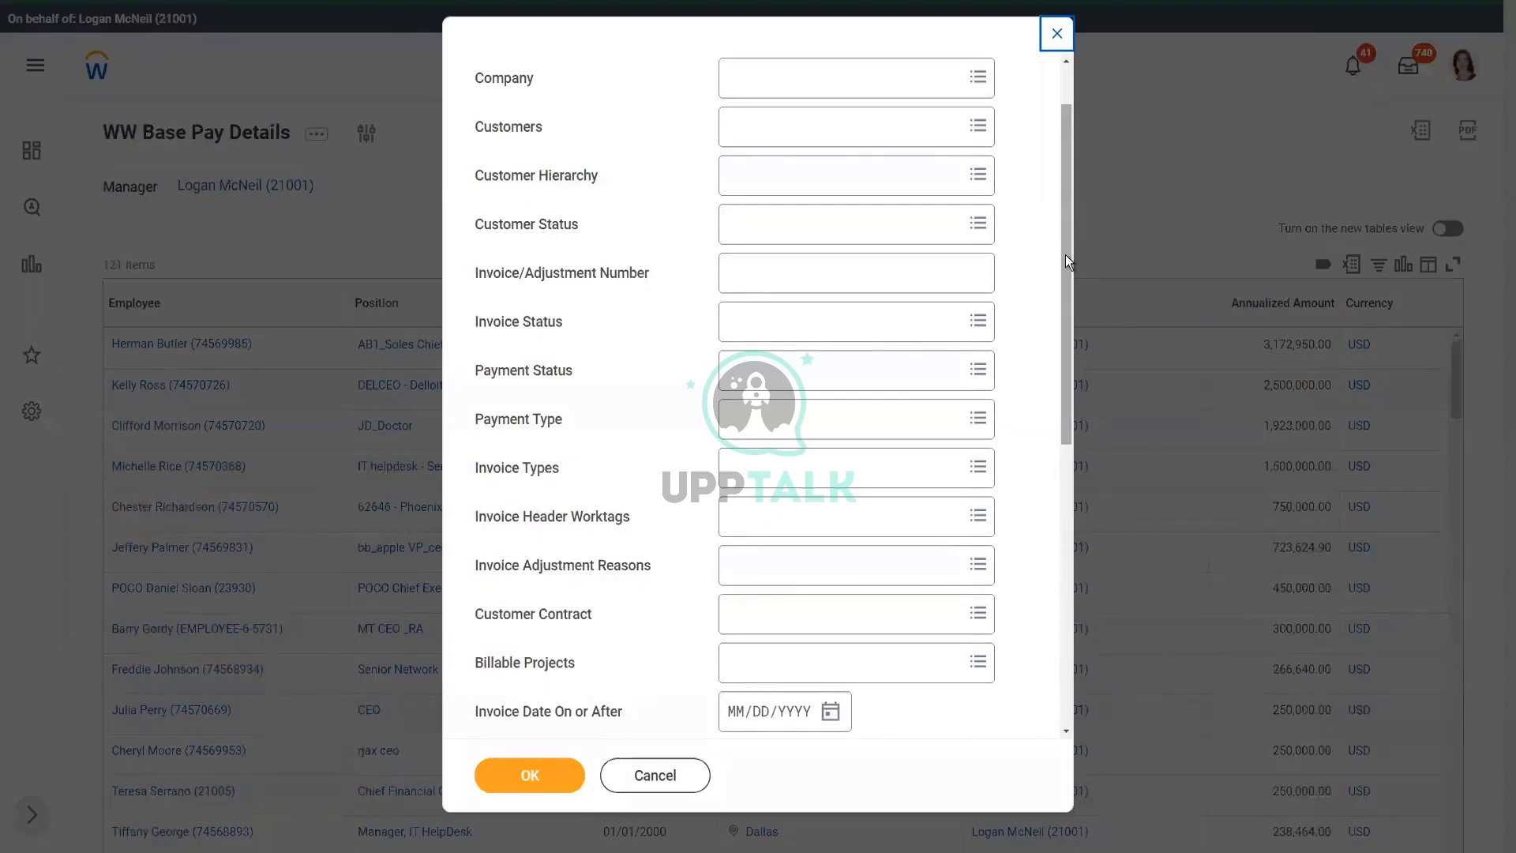
{"action": "left_click_drag", "start_coordinate": [1067, 263], "coordinate": [1069, 282]}
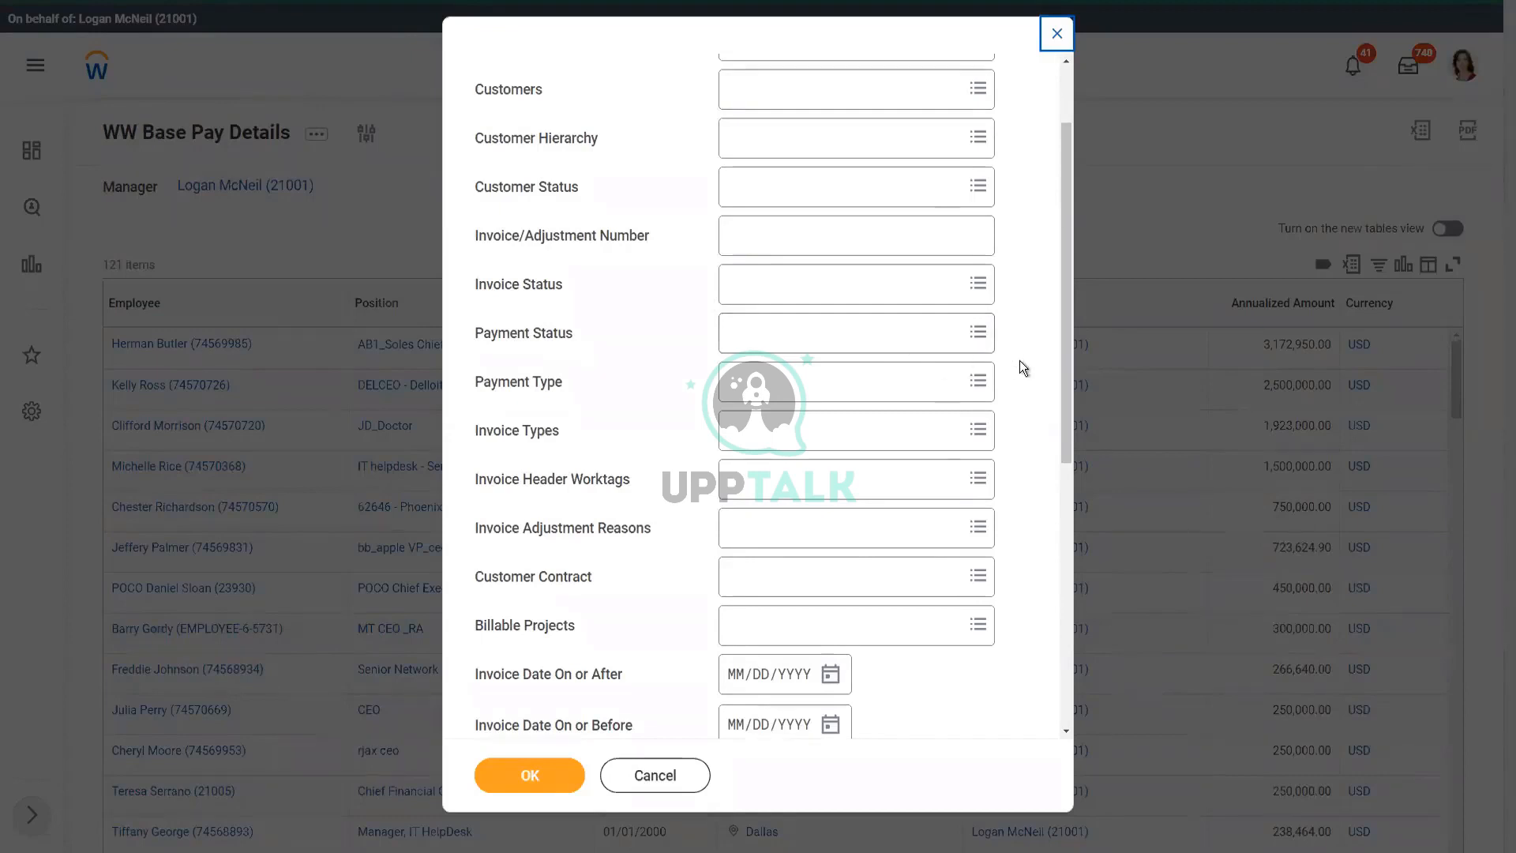
{"action": "scroll", "coordinate": [1021, 362], "scroll_direction": "down", "scroll_amount": 3}
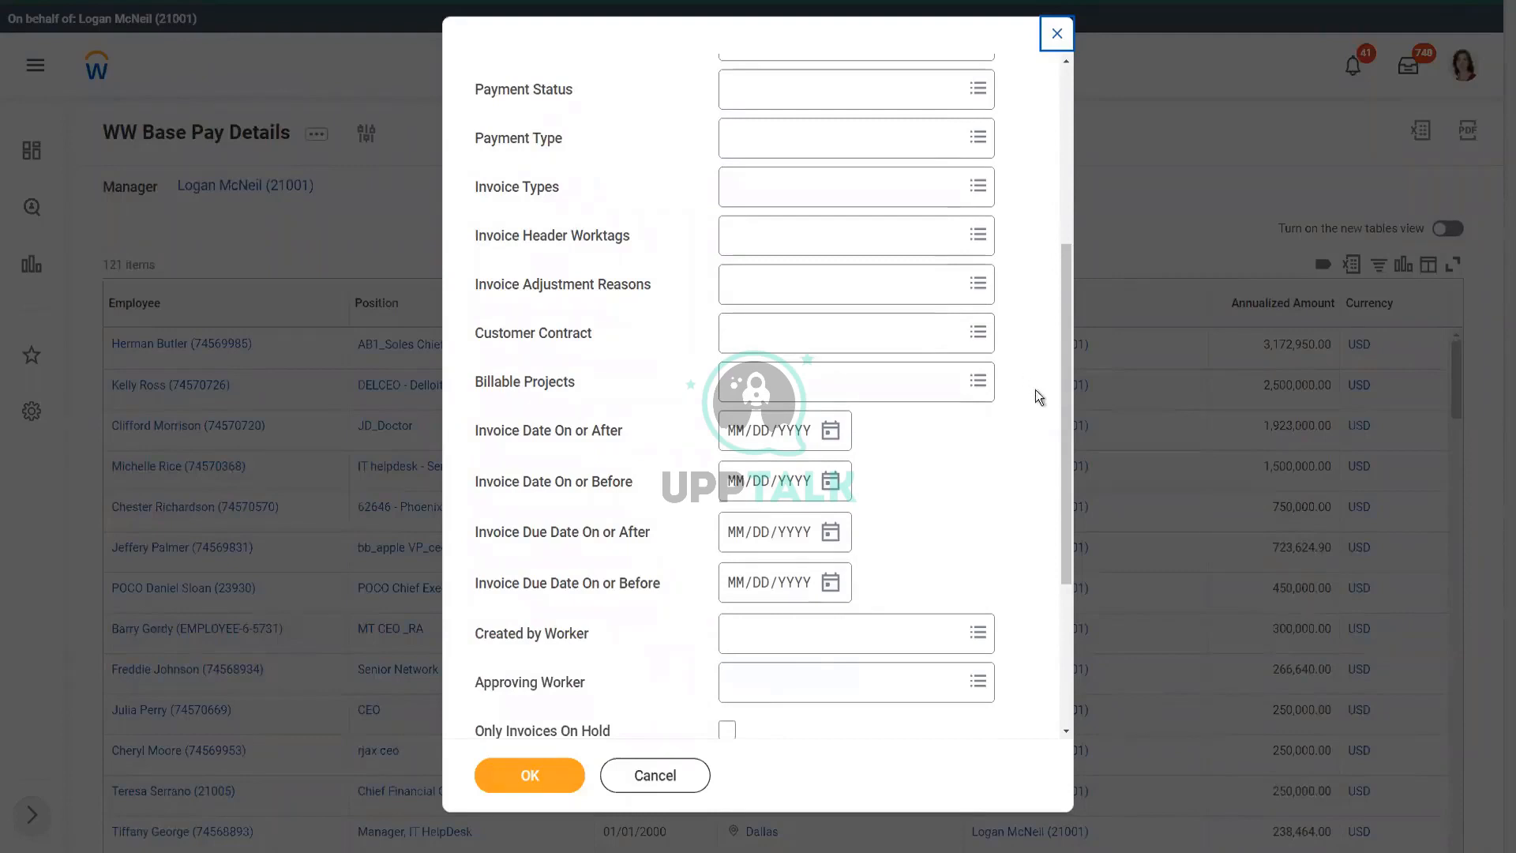
{"action": "left_click_drag", "start_coordinate": [1064, 417], "coordinate": [1077, 183]}
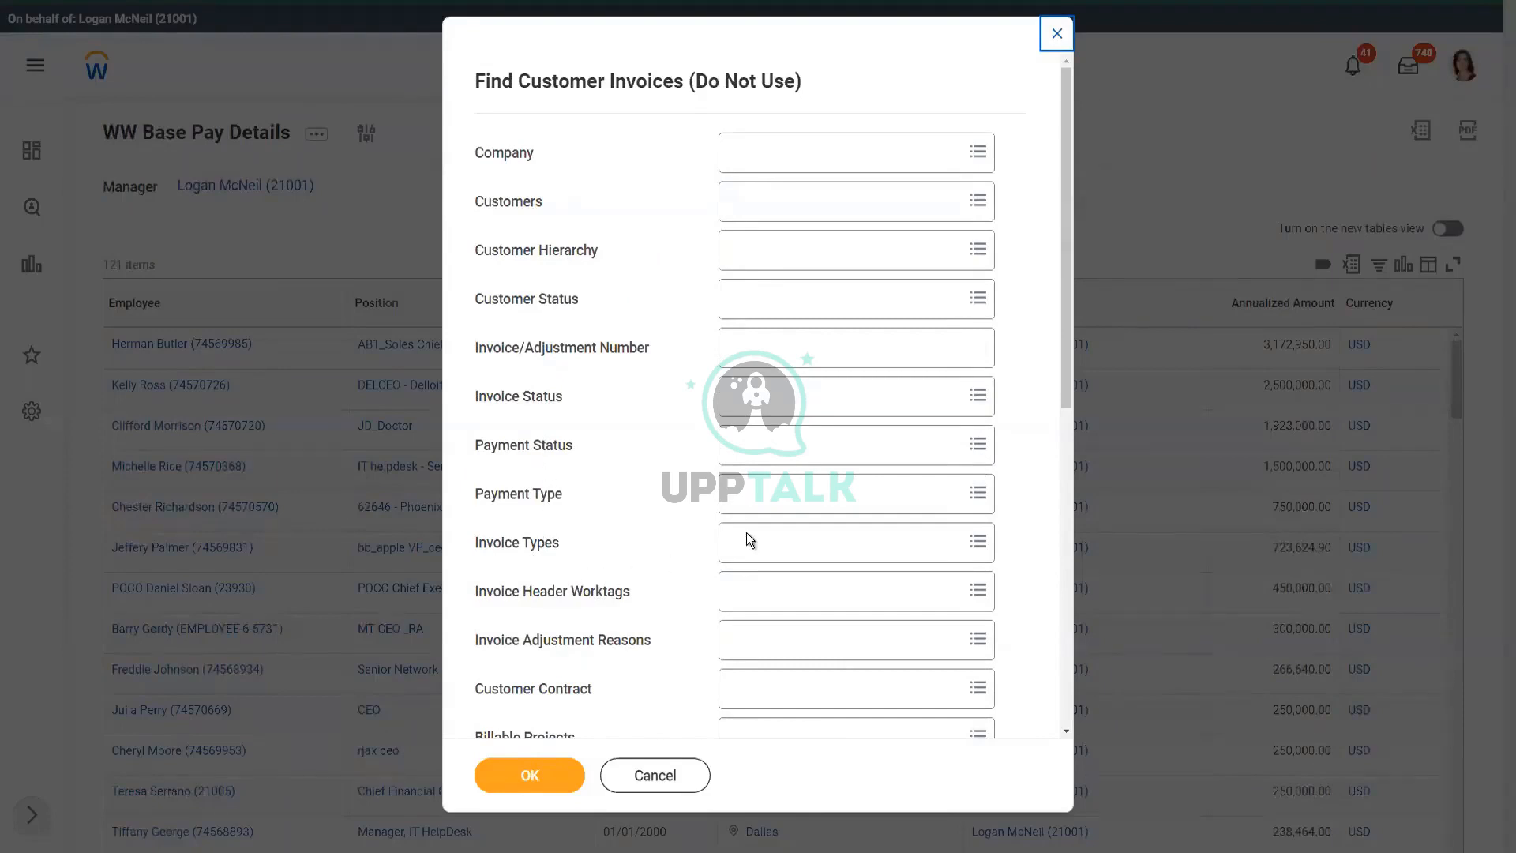
{"action": "scroll", "coordinate": [873, 508], "scroll_direction": "down", "scroll_amount": 1}
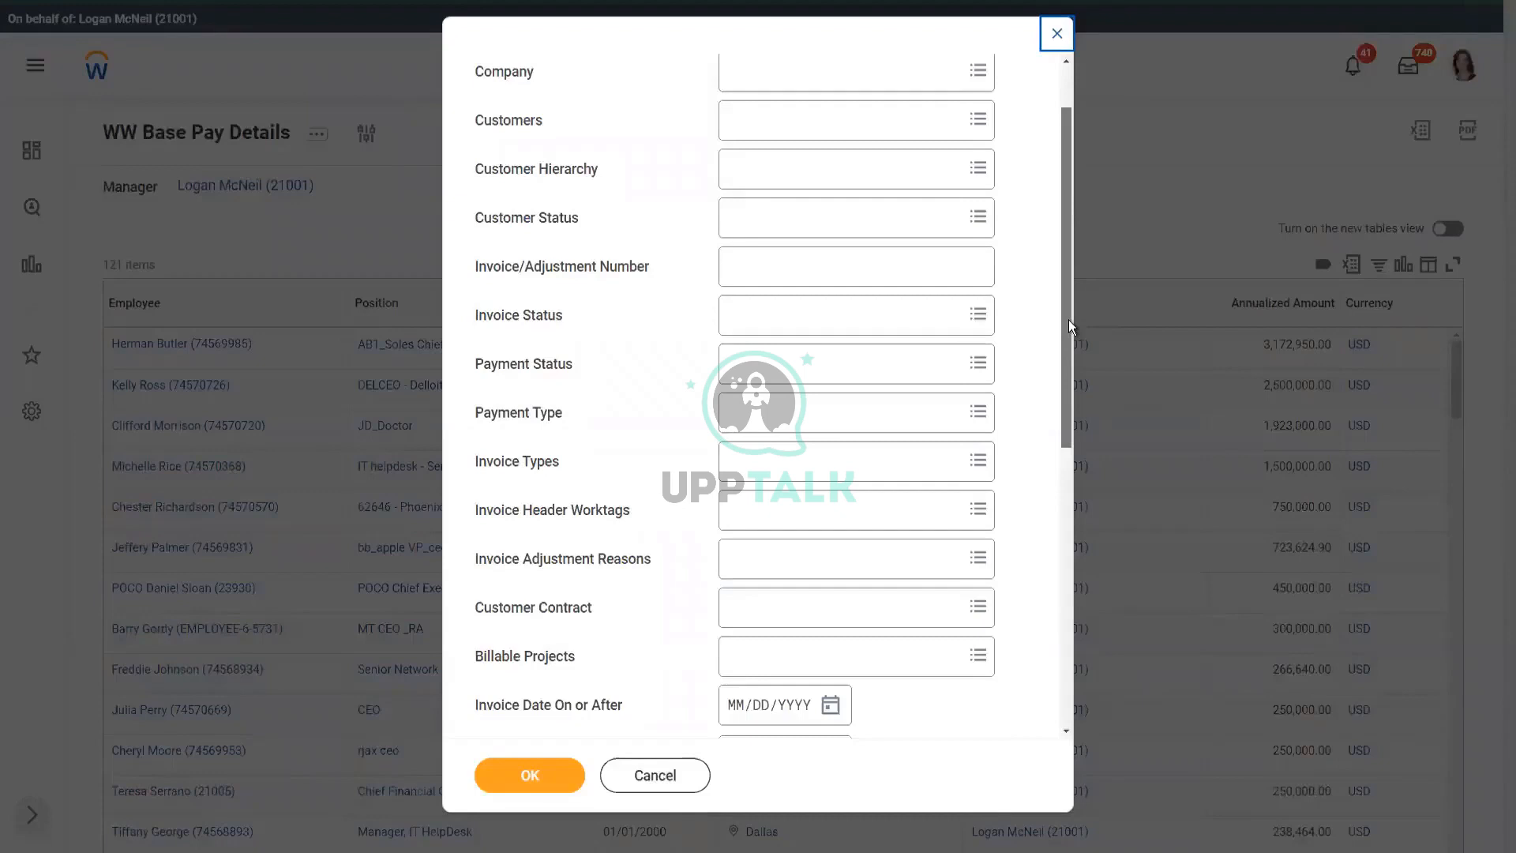
{"action": "left_click_drag", "start_coordinate": [1069, 320], "coordinate": [1068, 260]}
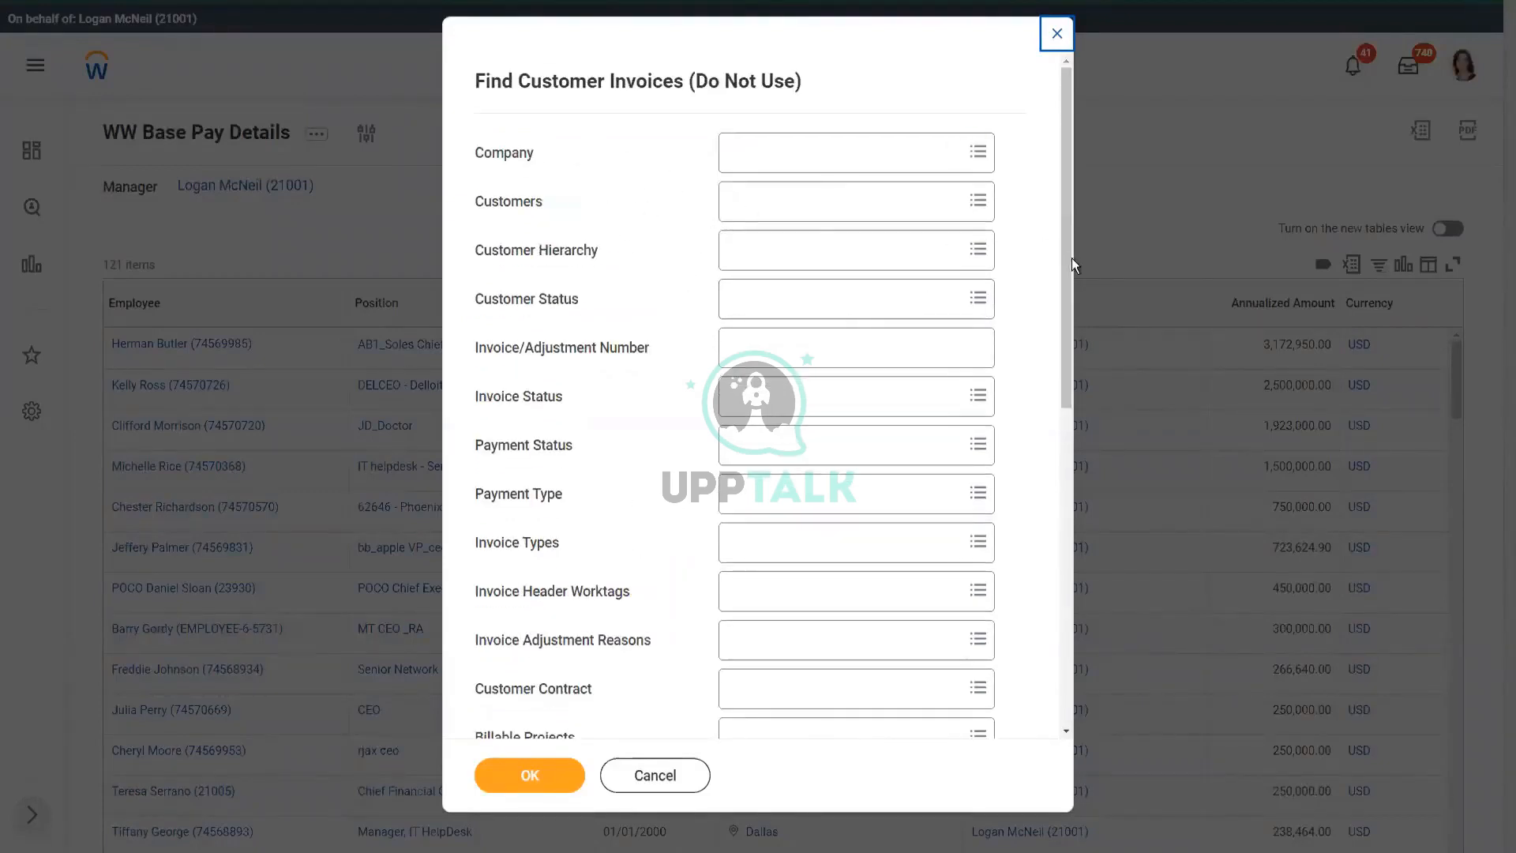
{"action": "left_click_drag", "start_coordinate": [1069, 262], "coordinate": [922, 644]}
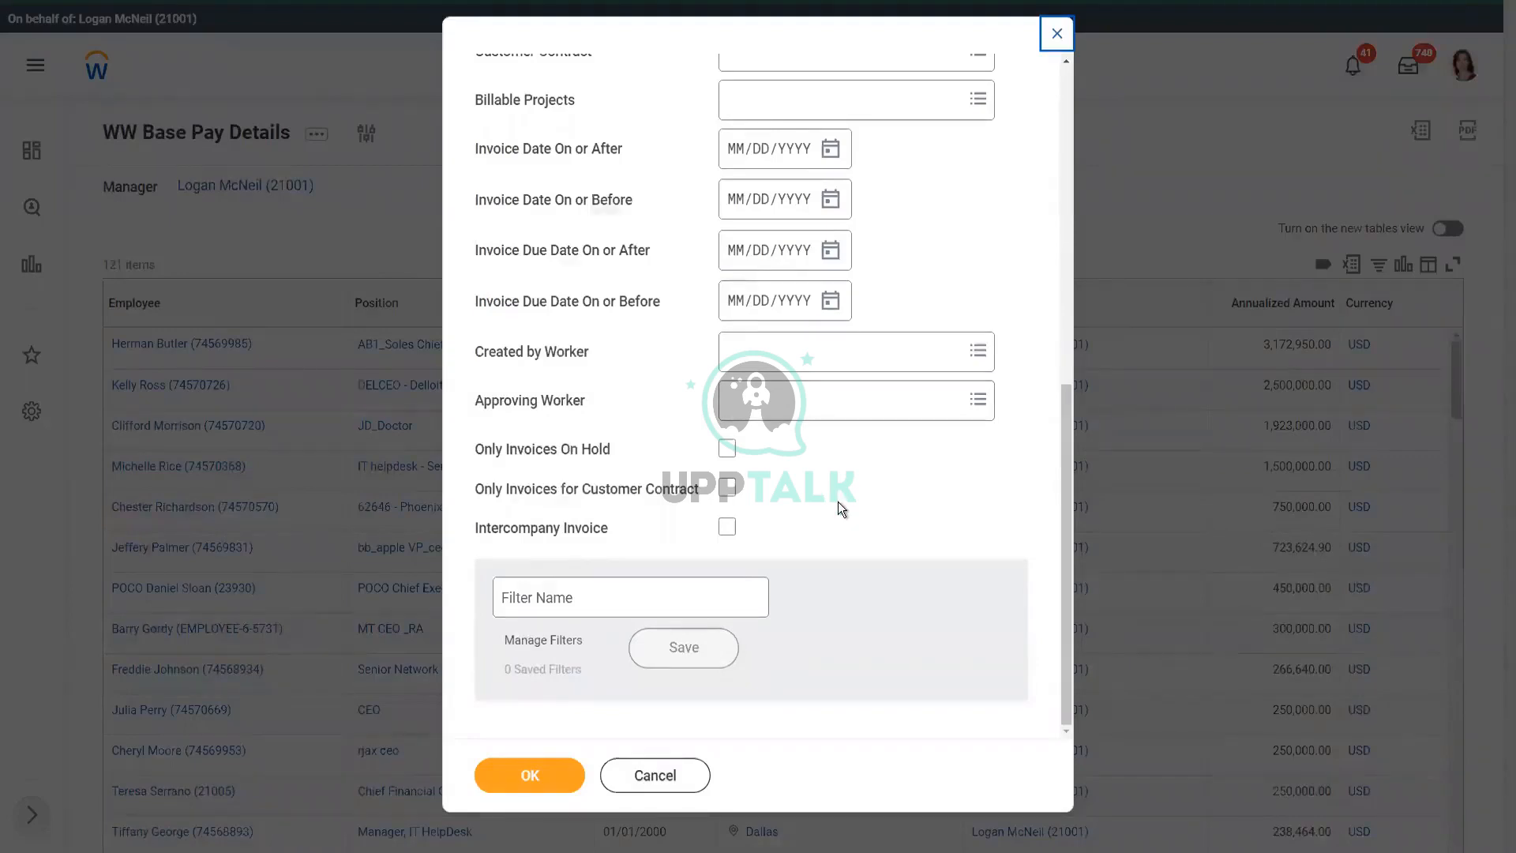
{"action": "scroll", "coordinate": [841, 509], "scroll_direction": "up", "scroll_amount": 10}
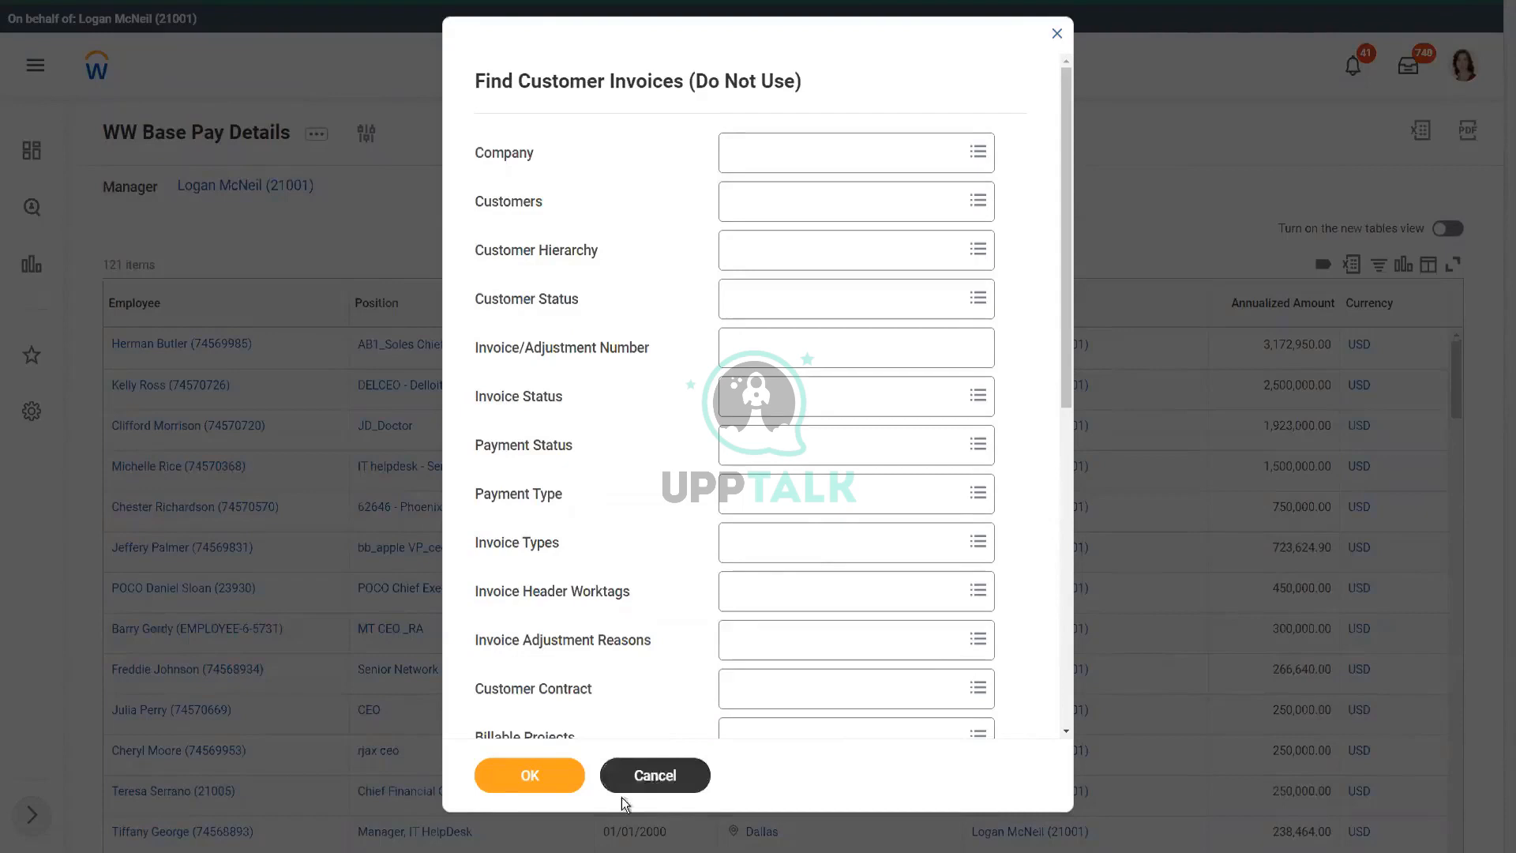
{"action": "scroll", "coordinate": [604, 509], "scroll_direction": "down", "scroll_amount": 7}
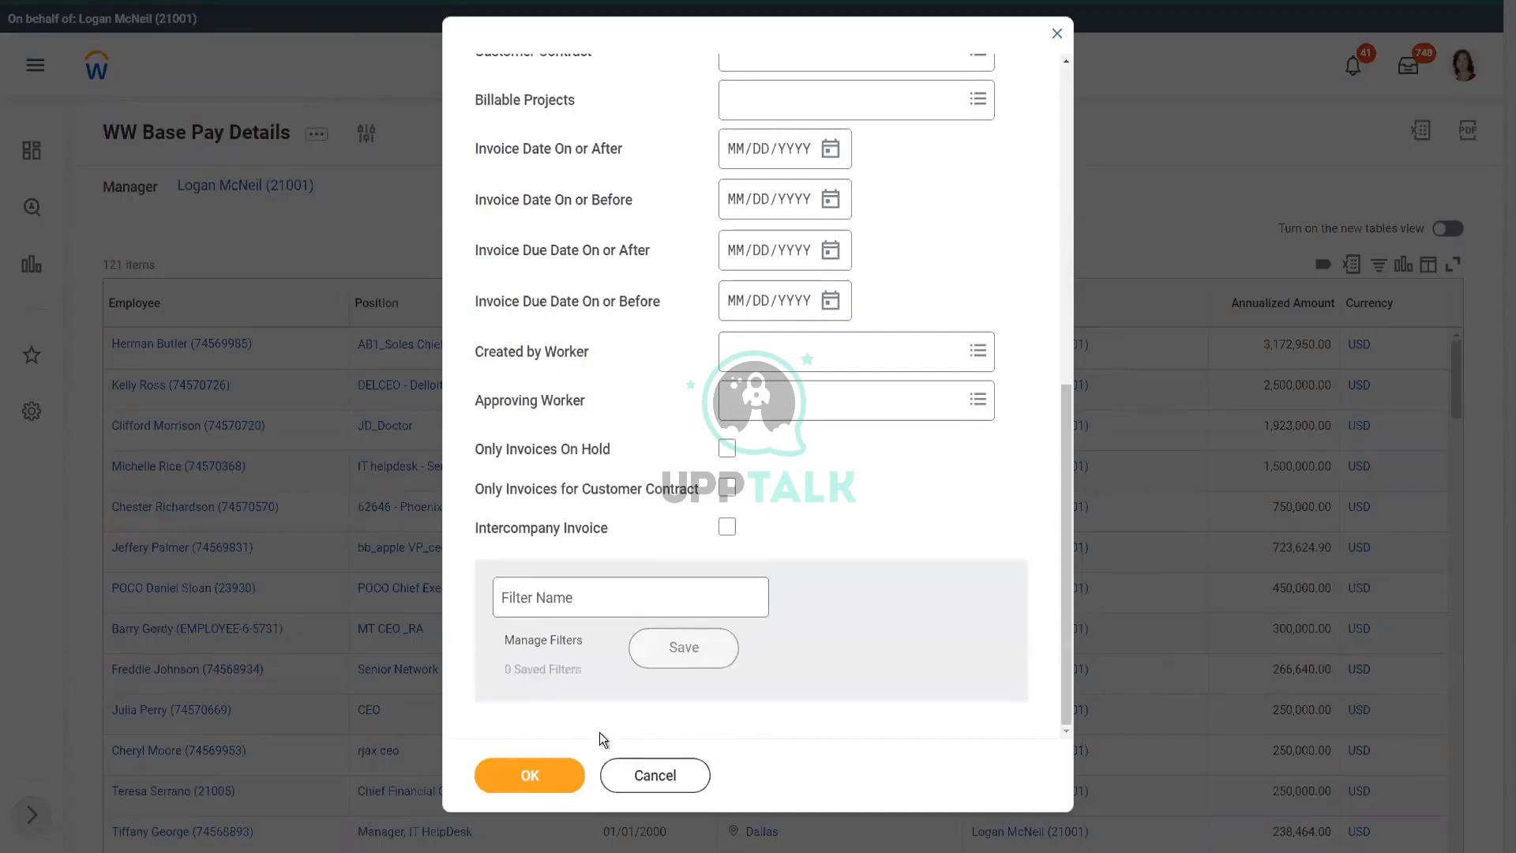
{"action": "left_click", "coordinate": [650, 777]}
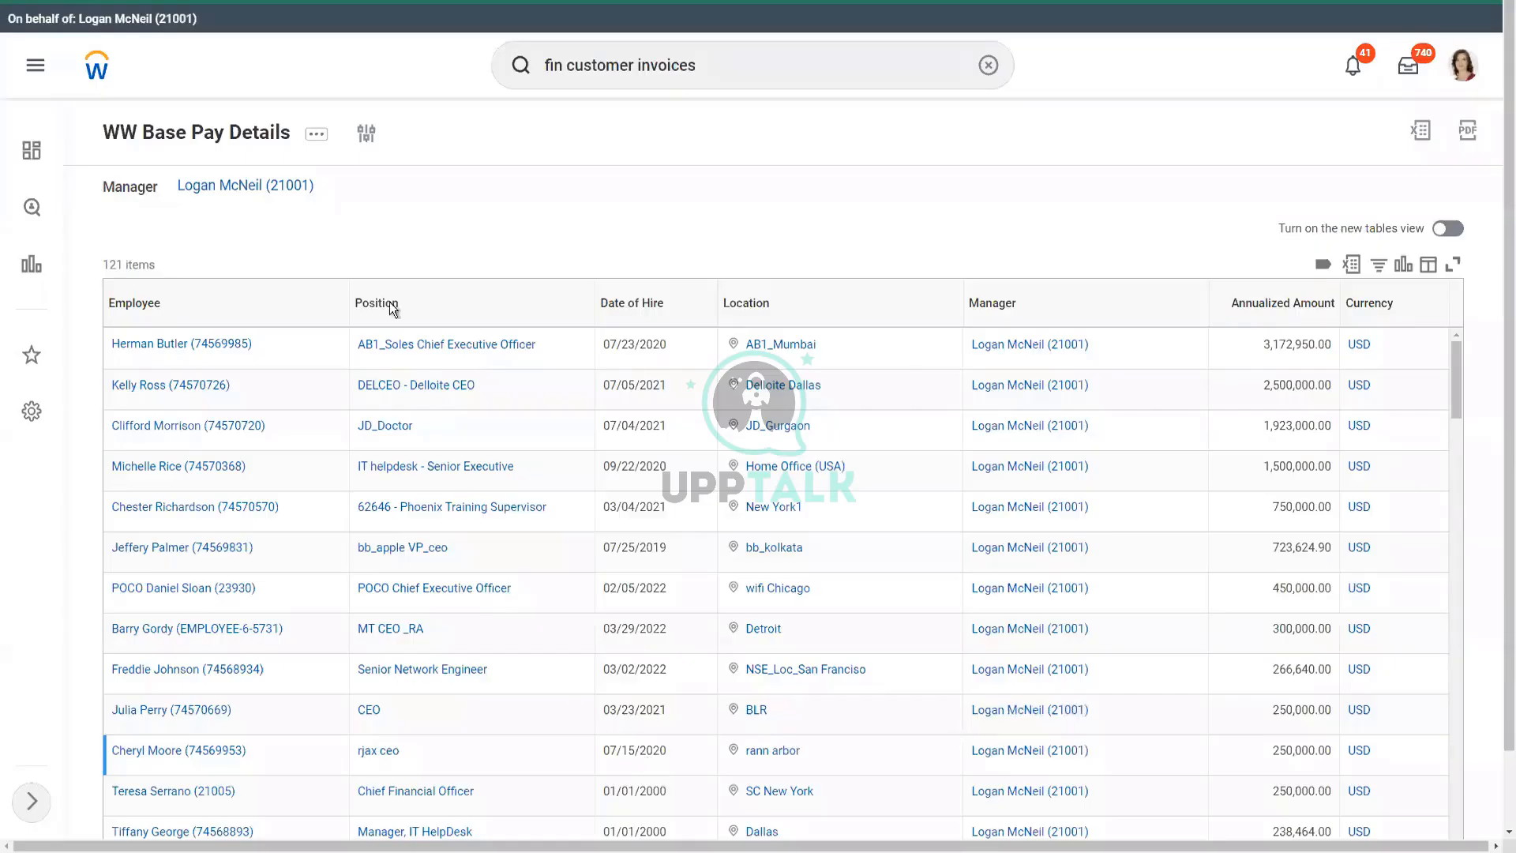
Open the WW Base Pay Details report definition and examine its columns, sort, filter, output, sharing and advanced options
{"action": "left_click", "coordinate": [195, 134]}
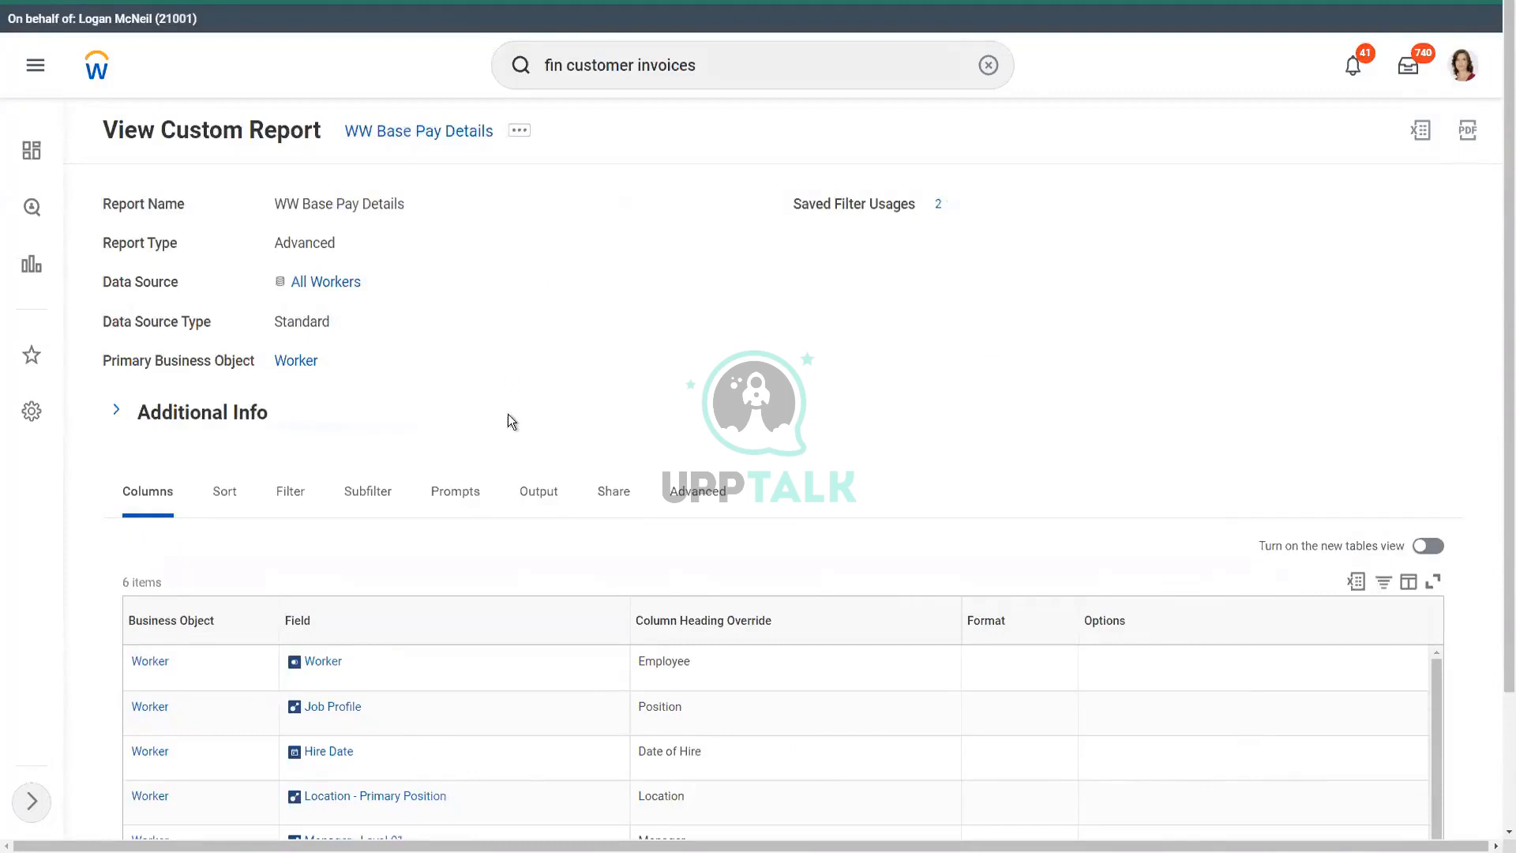
{"action": "scroll", "coordinate": [510, 416], "scroll_direction": "down", "scroll_amount": 3}
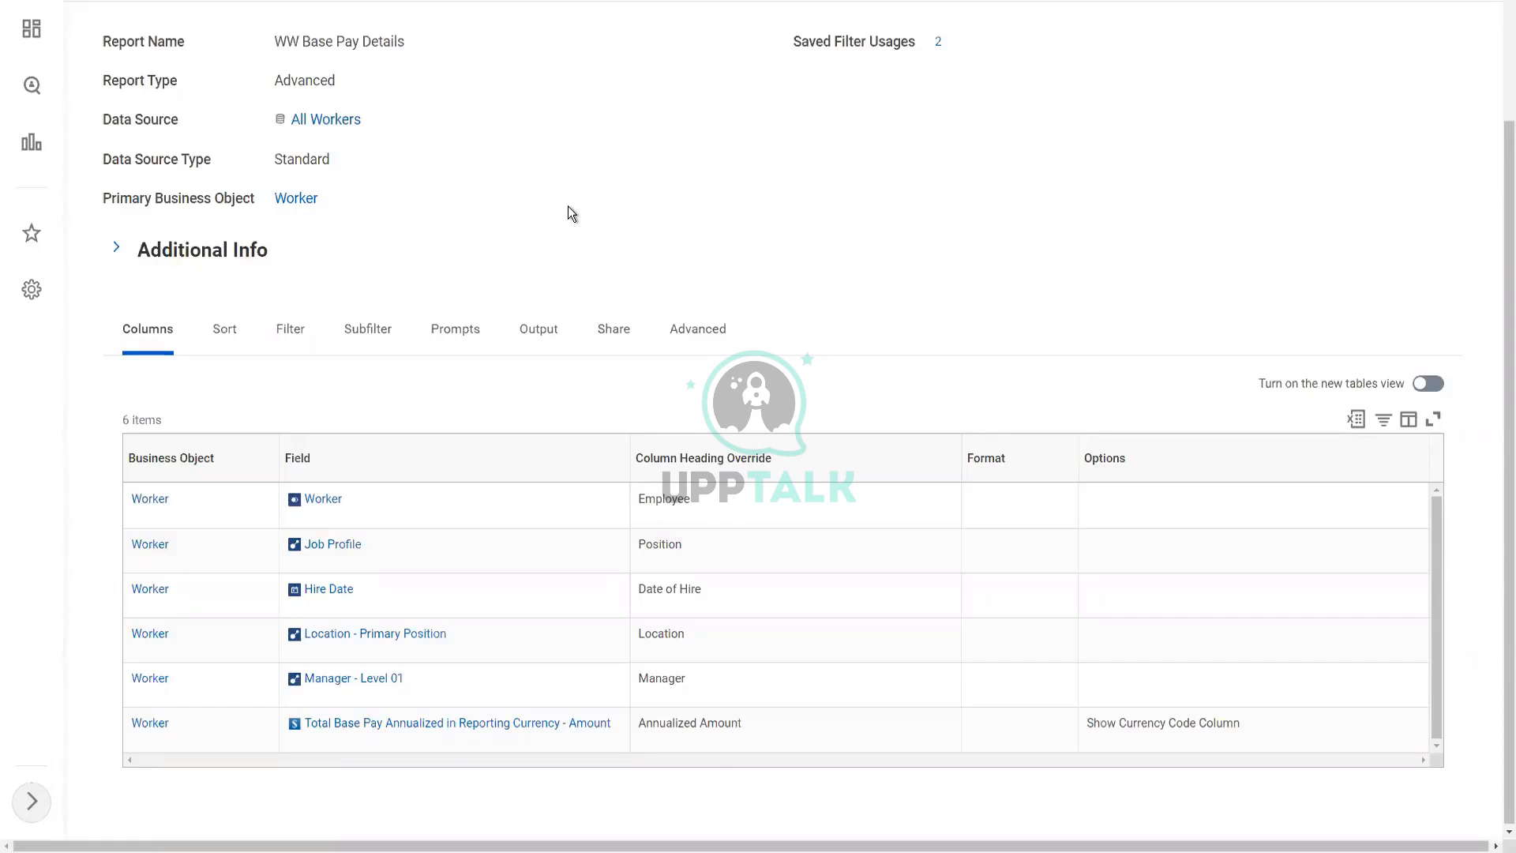
{"action": "left_click", "coordinate": [230, 338]}
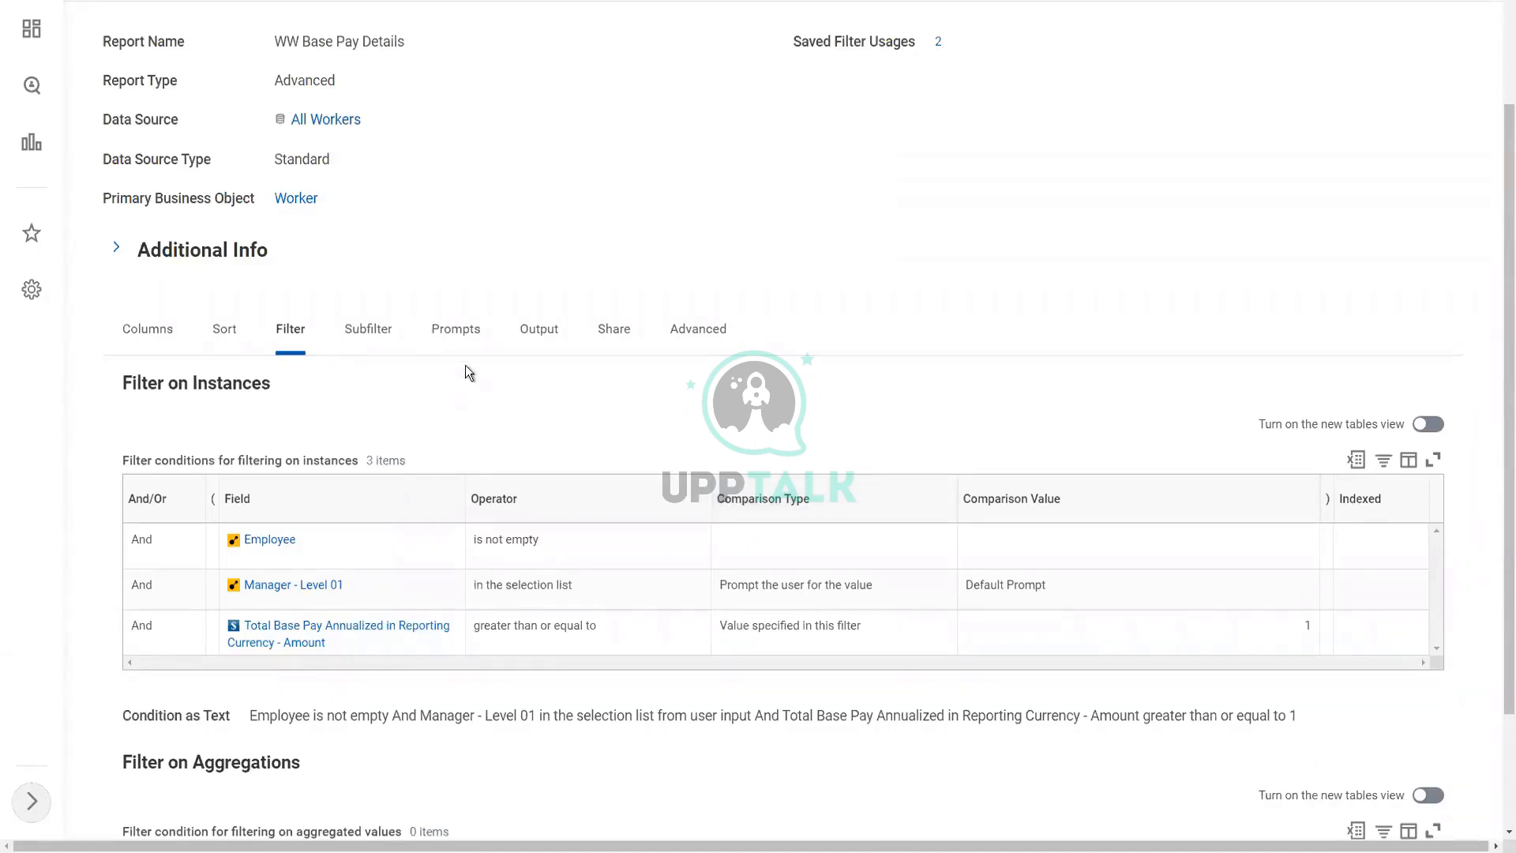
{"action": "left_click", "coordinate": [550, 338]}
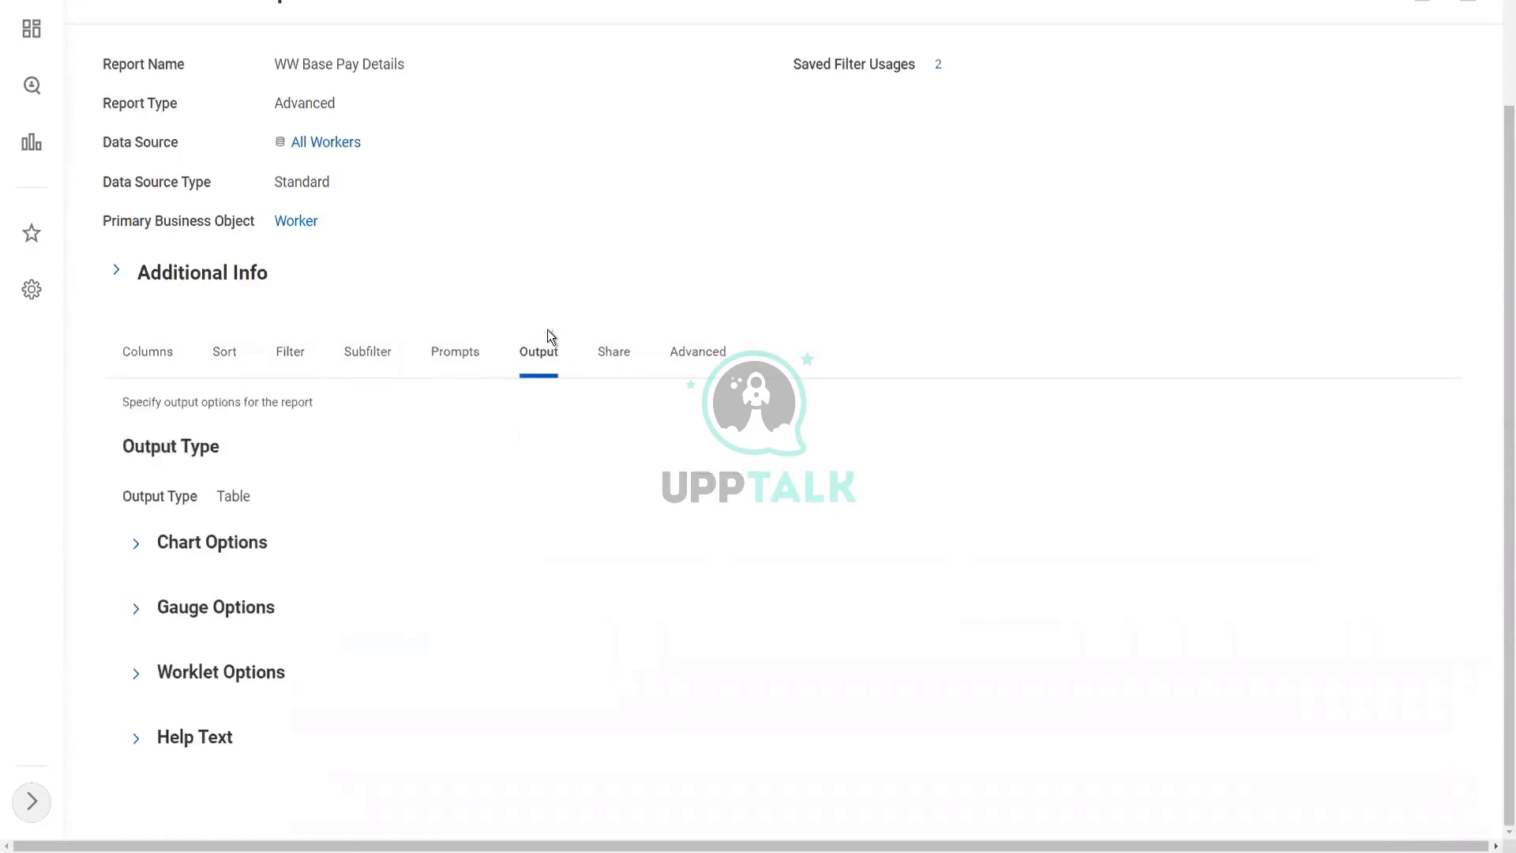
{"action": "left_click_drag", "start_coordinate": [218, 496], "coordinate": [249, 501]}
{"action": "left_click", "coordinate": [246, 494]}
{"action": "left_click", "coordinate": [612, 354]}
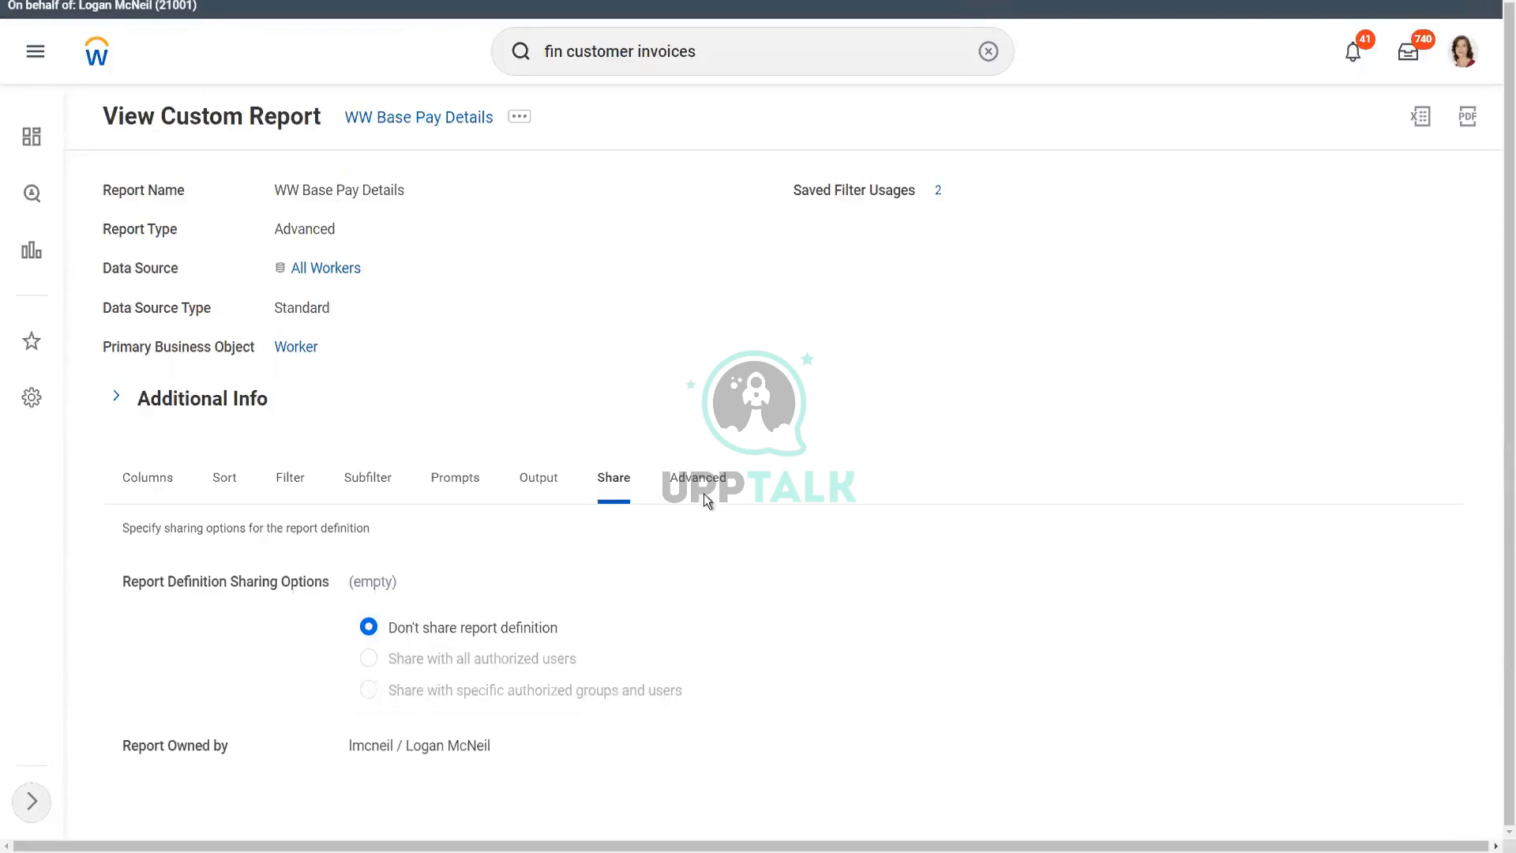
{"action": "scroll", "coordinate": [699, 551], "scroll_direction": "down", "scroll_amount": 7}
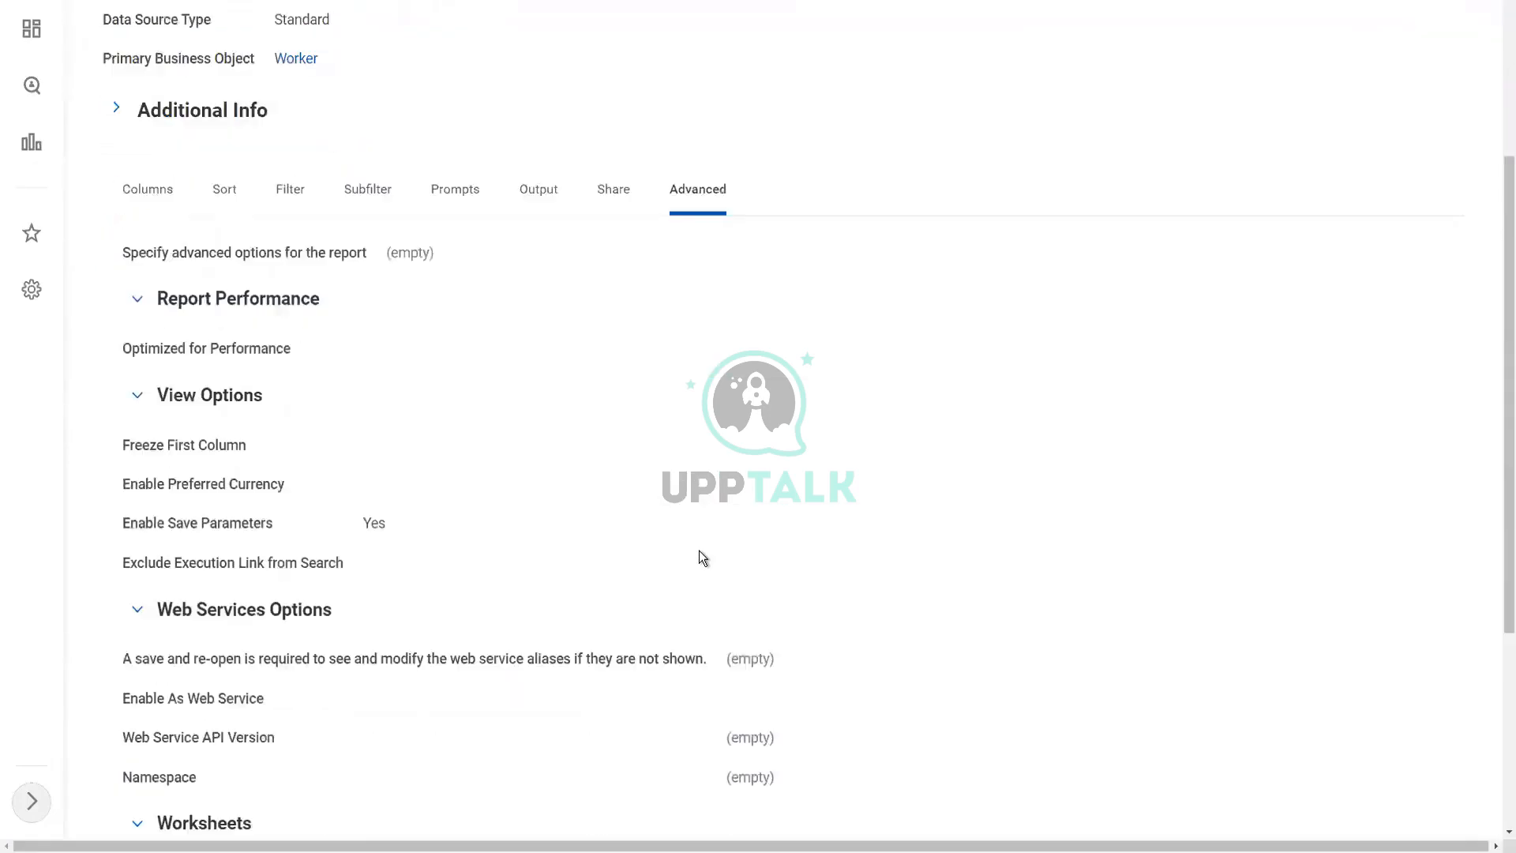
{"action": "scroll", "coordinate": [364, 785], "scroll_direction": "down", "scroll_amount": 1}
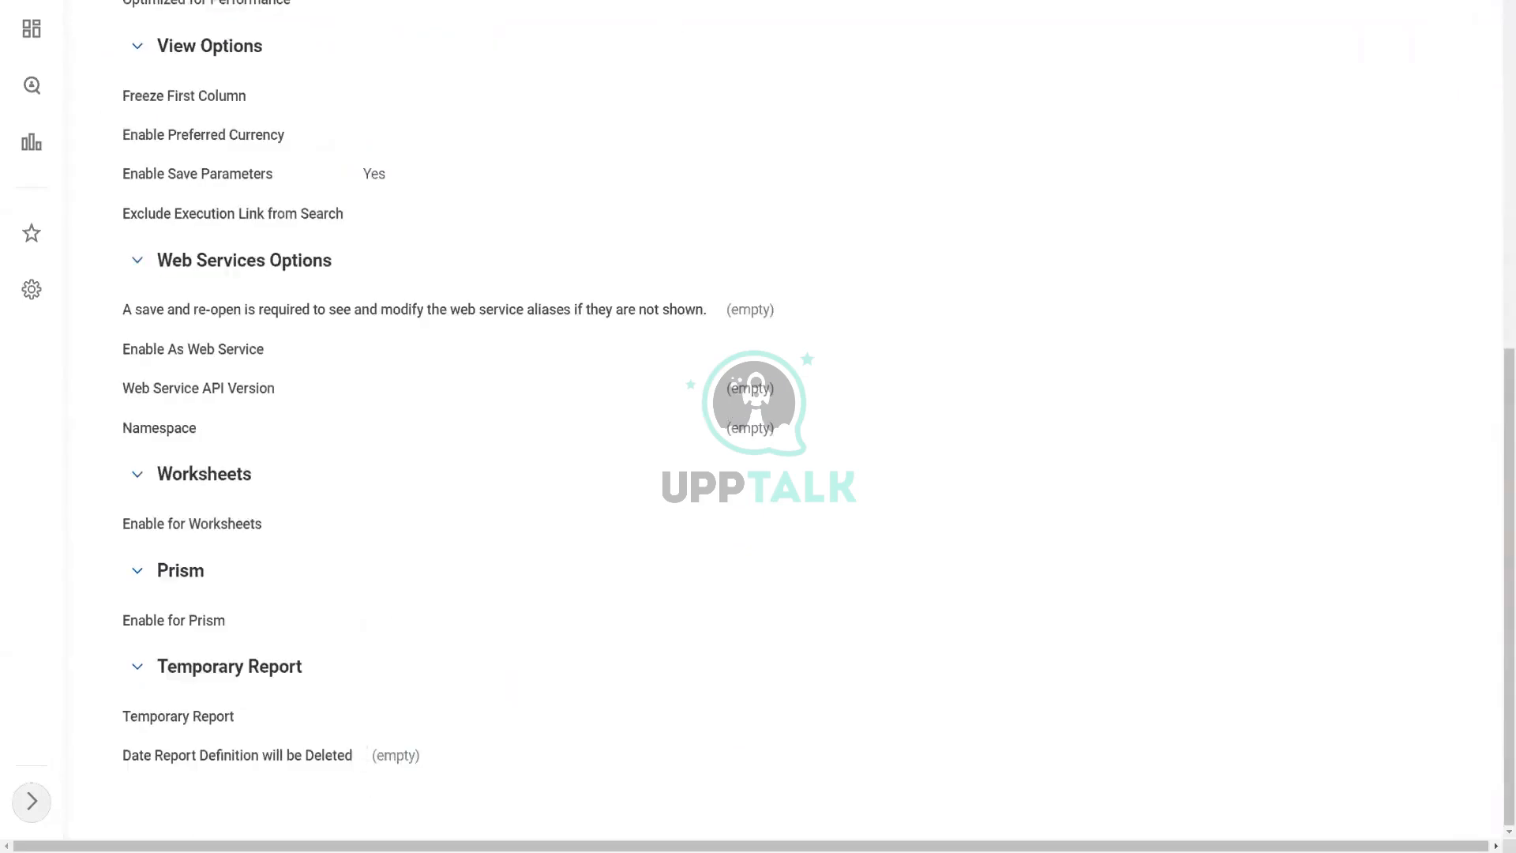
{"action": "left_click_drag", "start_coordinate": [357, 694], "coordinate": [431, 731]}
{"action": "mouse_move", "coordinate": [358, 708]}
{"action": "left_mouse_down"}
{"action": "mouse_move", "coordinate": [400, 701]}
{"action": "mouse_move", "coordinate": [427, 742]}
{"action": "left_mouse_up"}
{"action": "left_click_drag", "start_coordinate": [331, 139], "coordinate": [419, 207]}
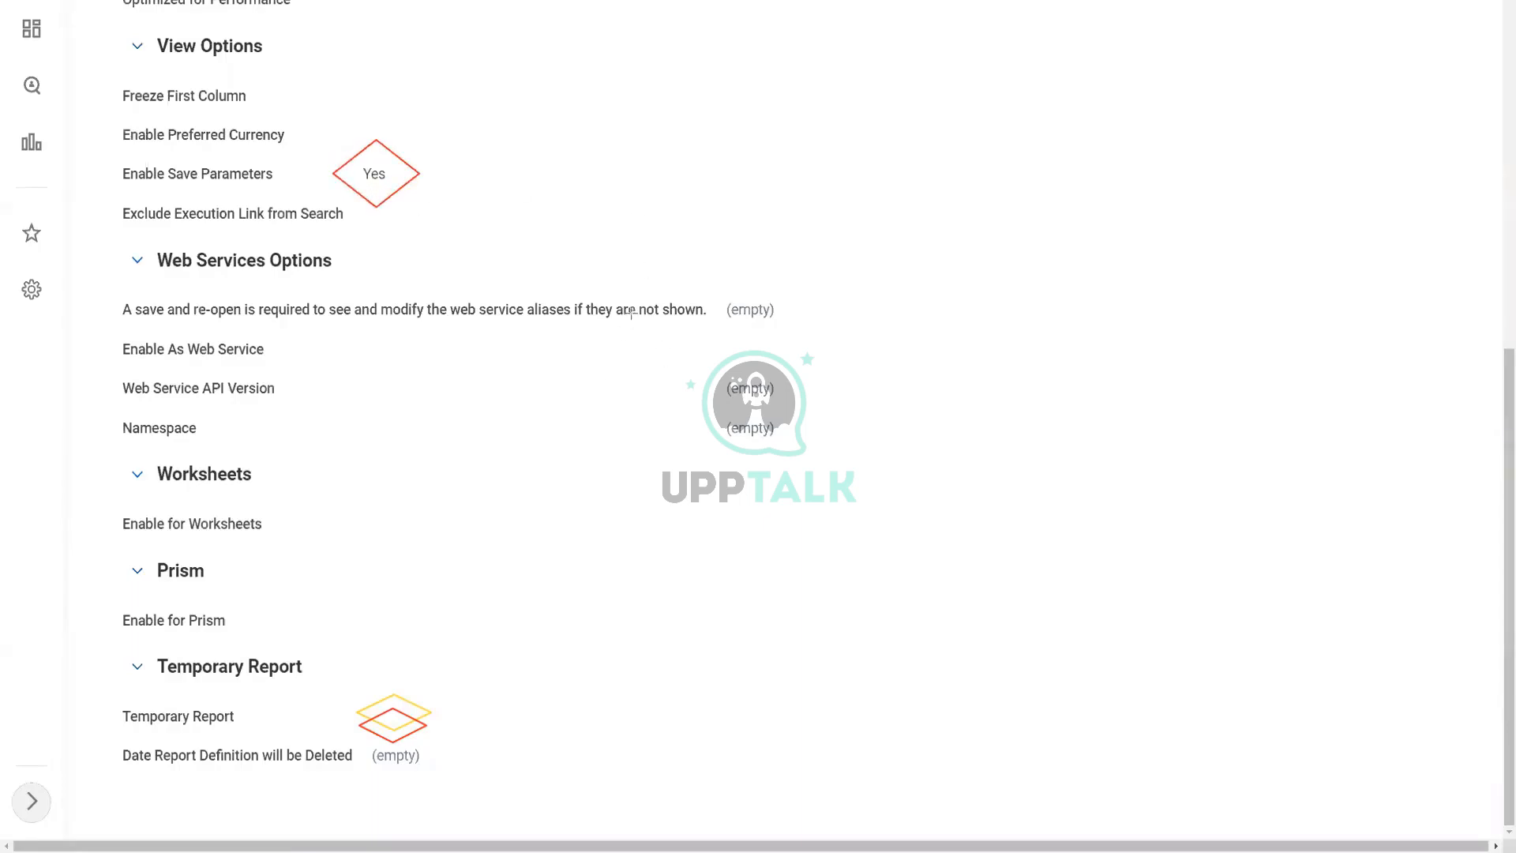